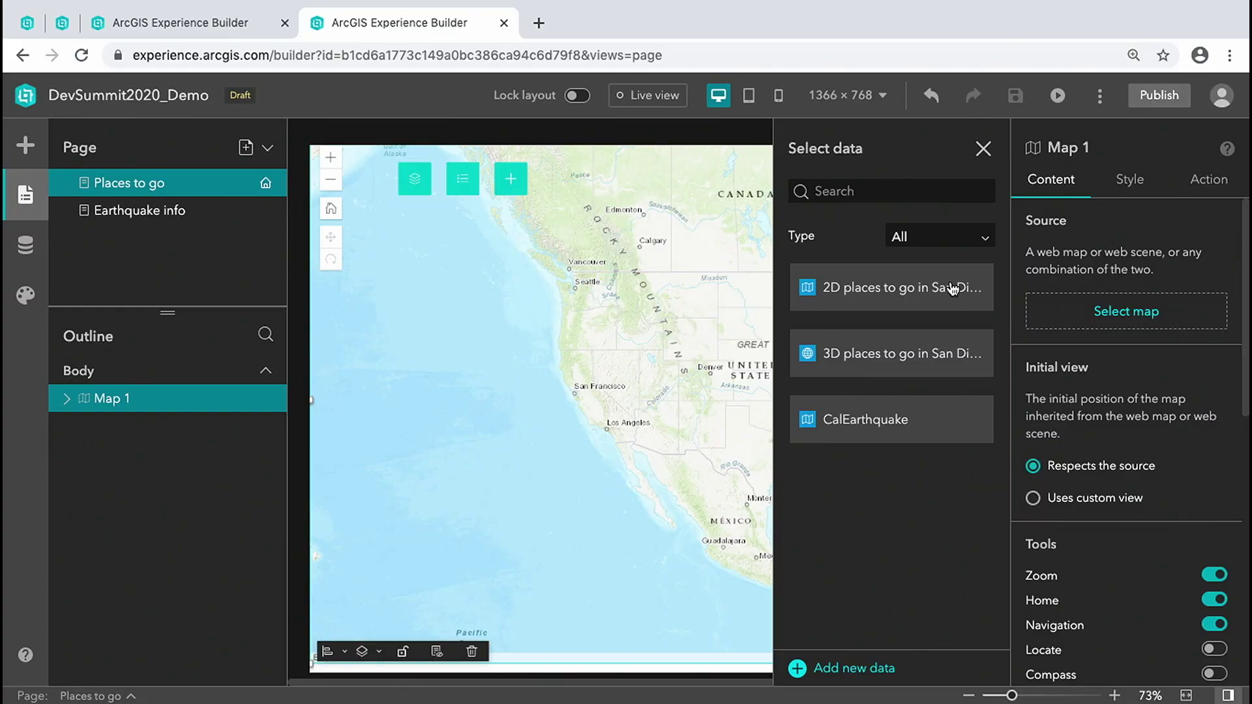
Step: Add the 2D and 3D San Diego places maps to Map 1 and move the widget controller to bottom centre
click(952, 288)
click(969, 362)
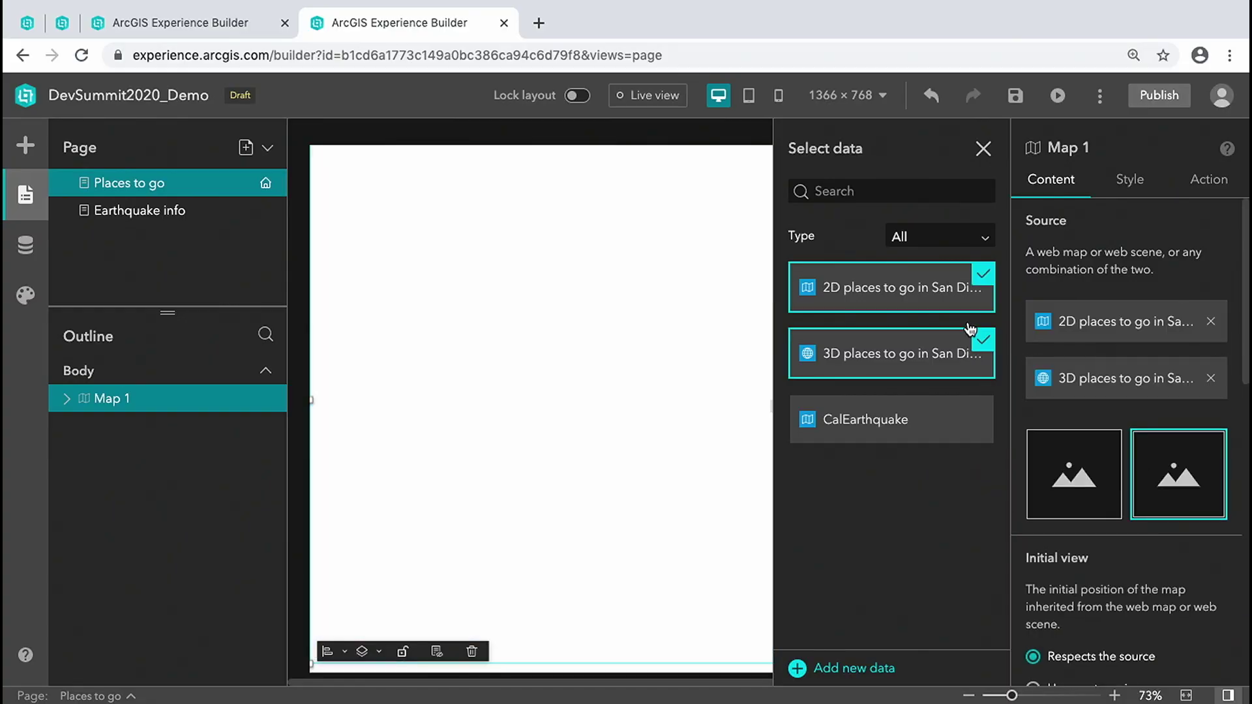
click(982, 151)
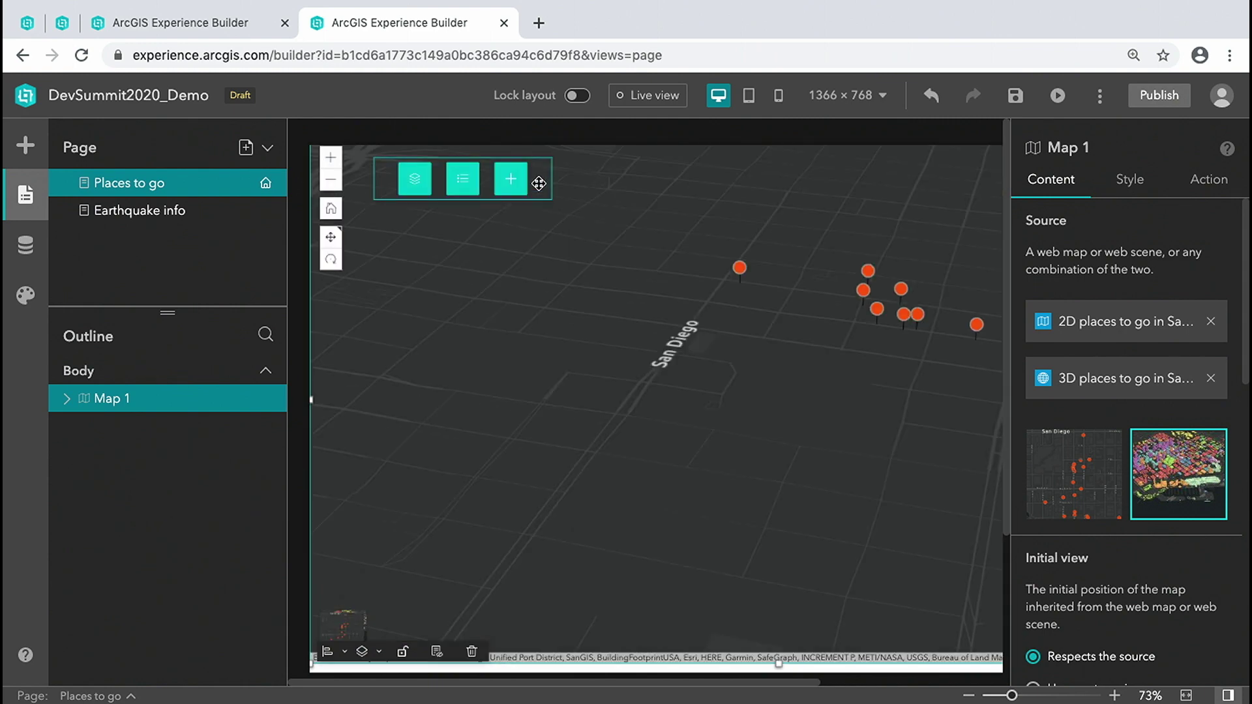
drag(539, 183, 744, 606)
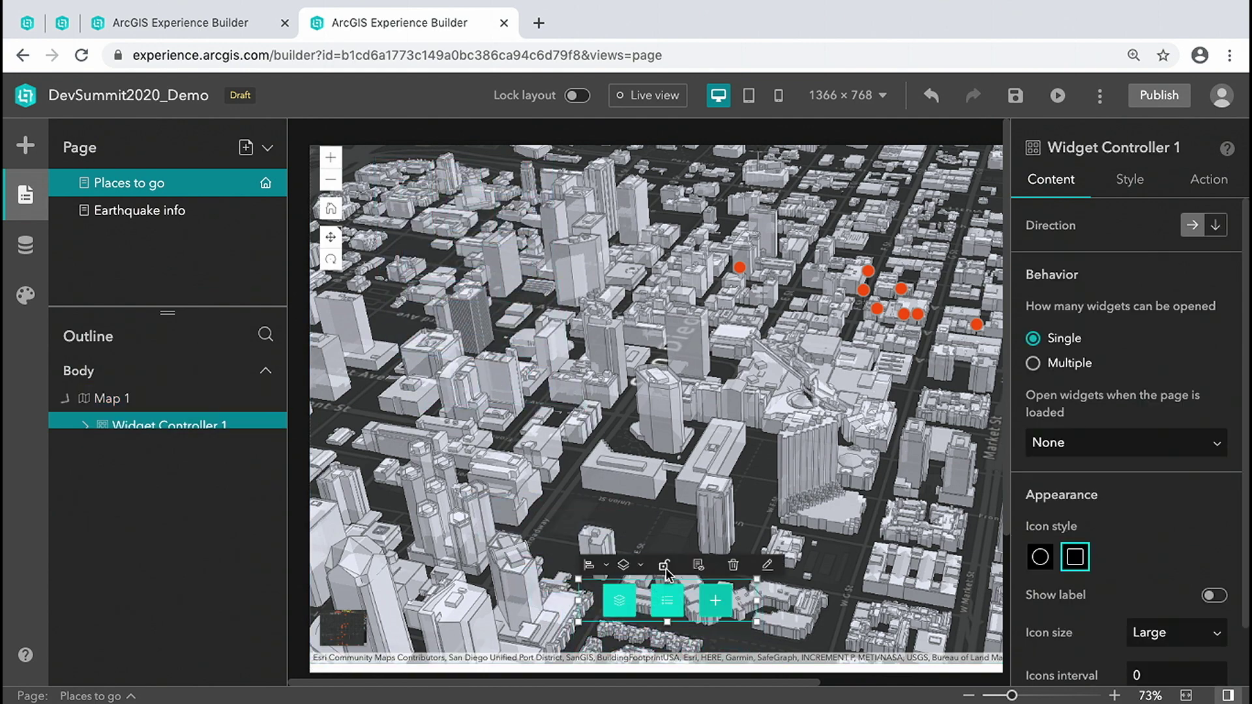
Step: Apply the Vivid theme and turn on Live view
click(25, 294)
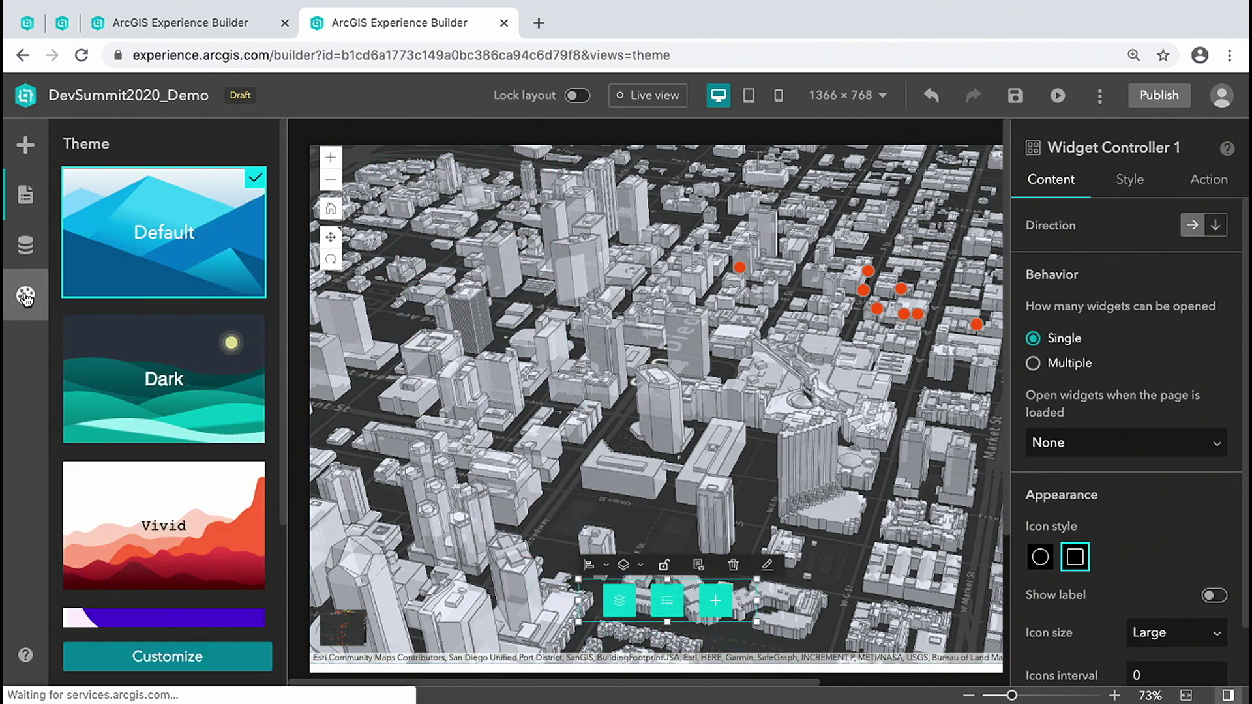
click(151, 479)
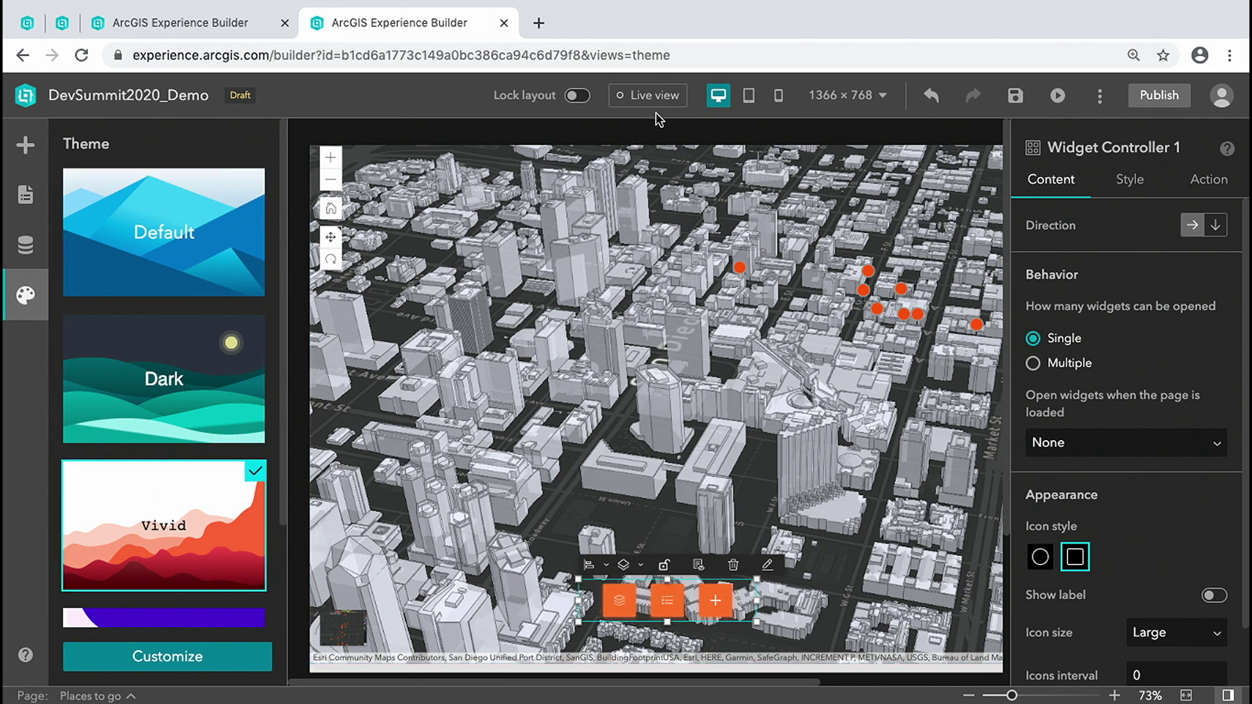
click(652, 95)
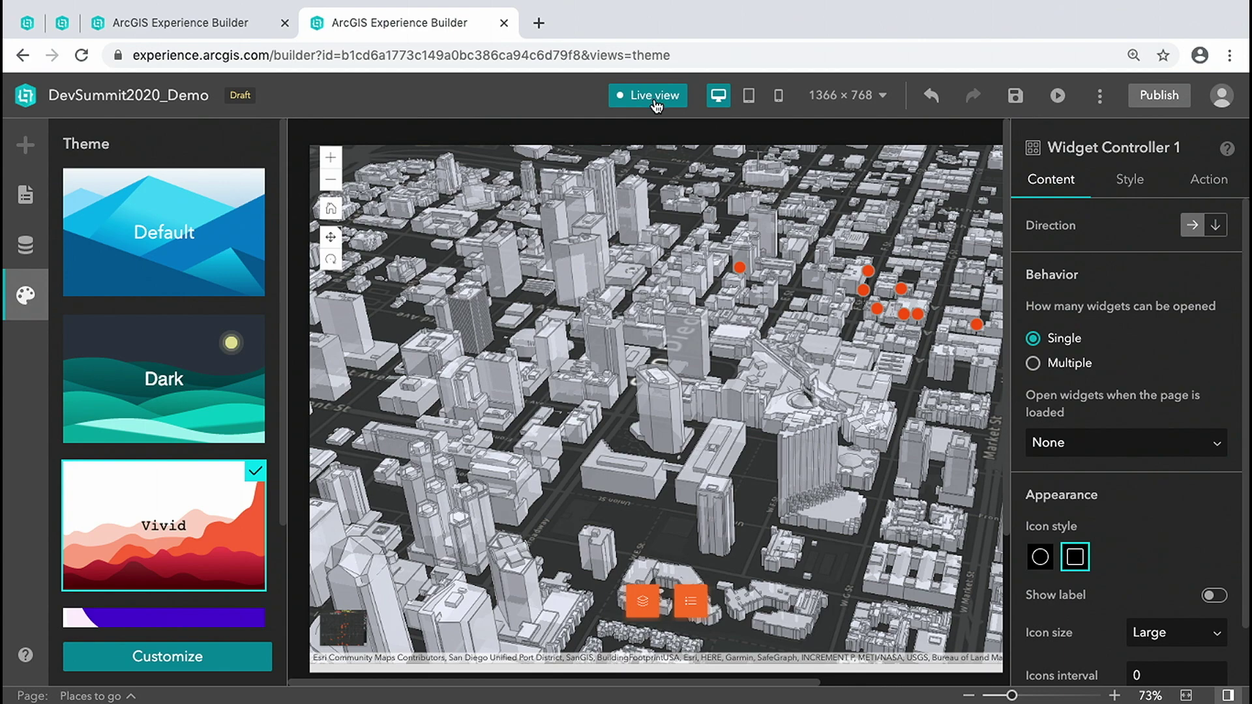
Step: Switch the map between 2D and 3D several times, then preview the 360 × 720 phone layout
click(339, 630)
click(340, 630)
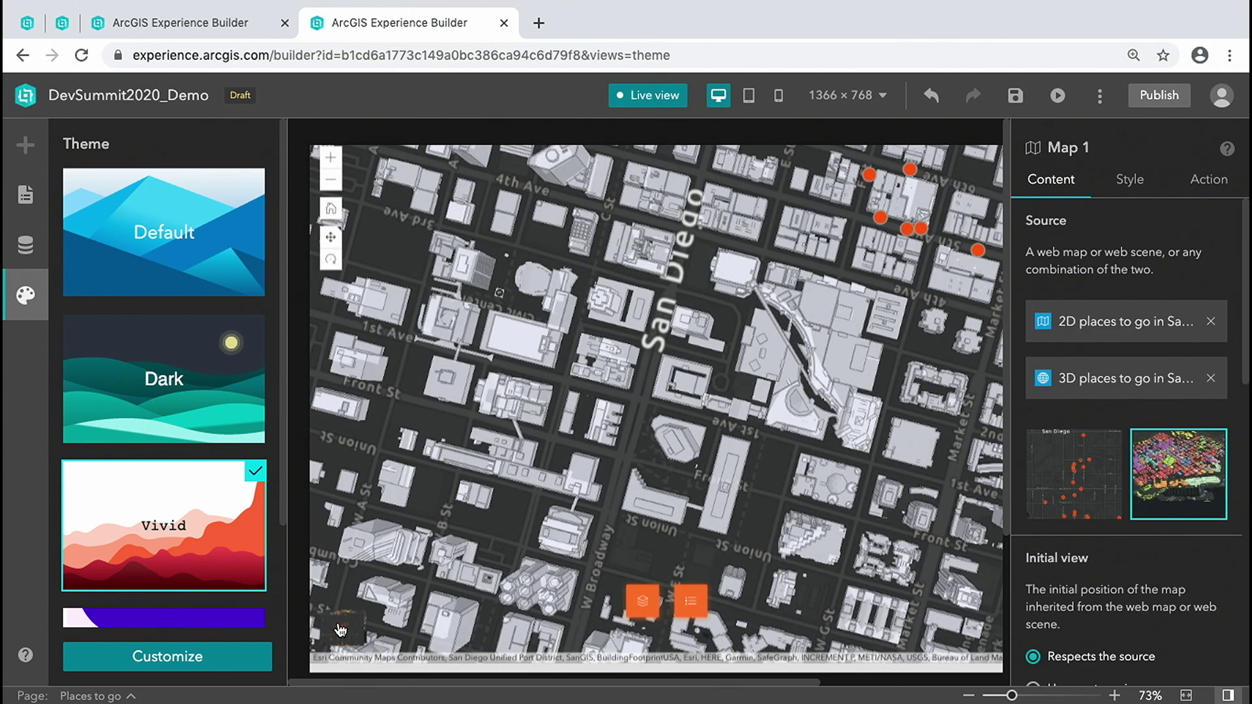
click(340, 629)
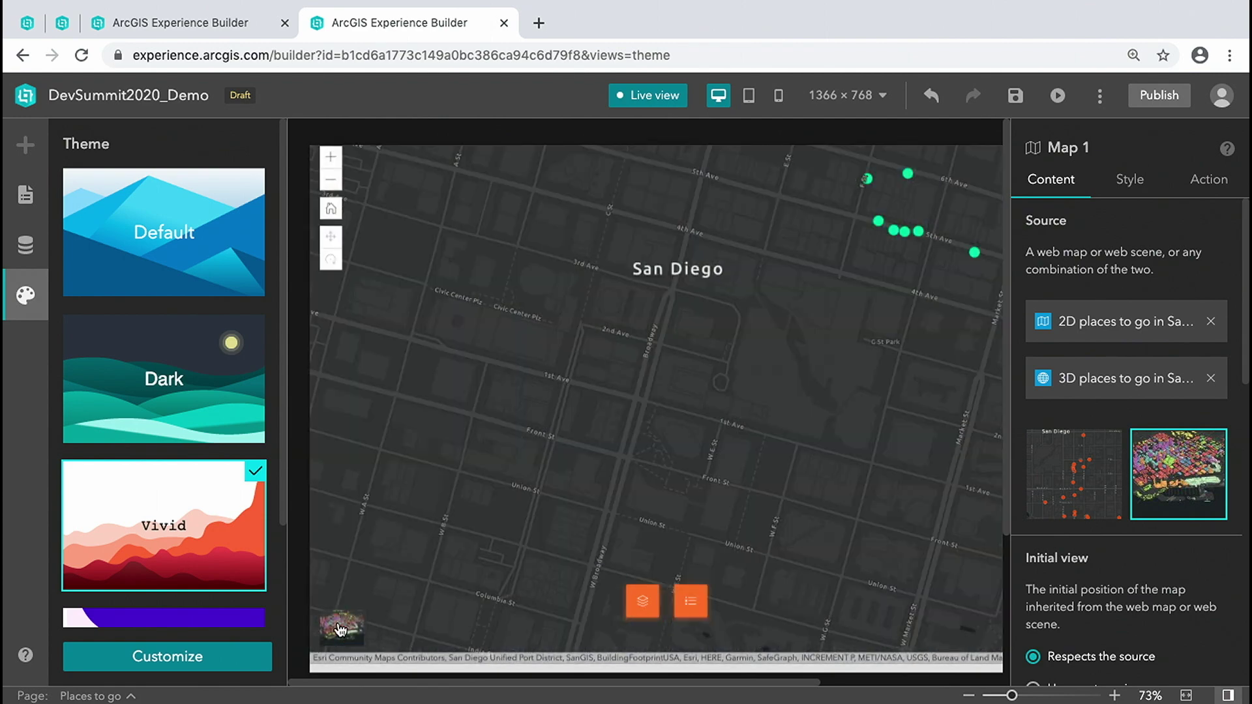
click(340, 630)
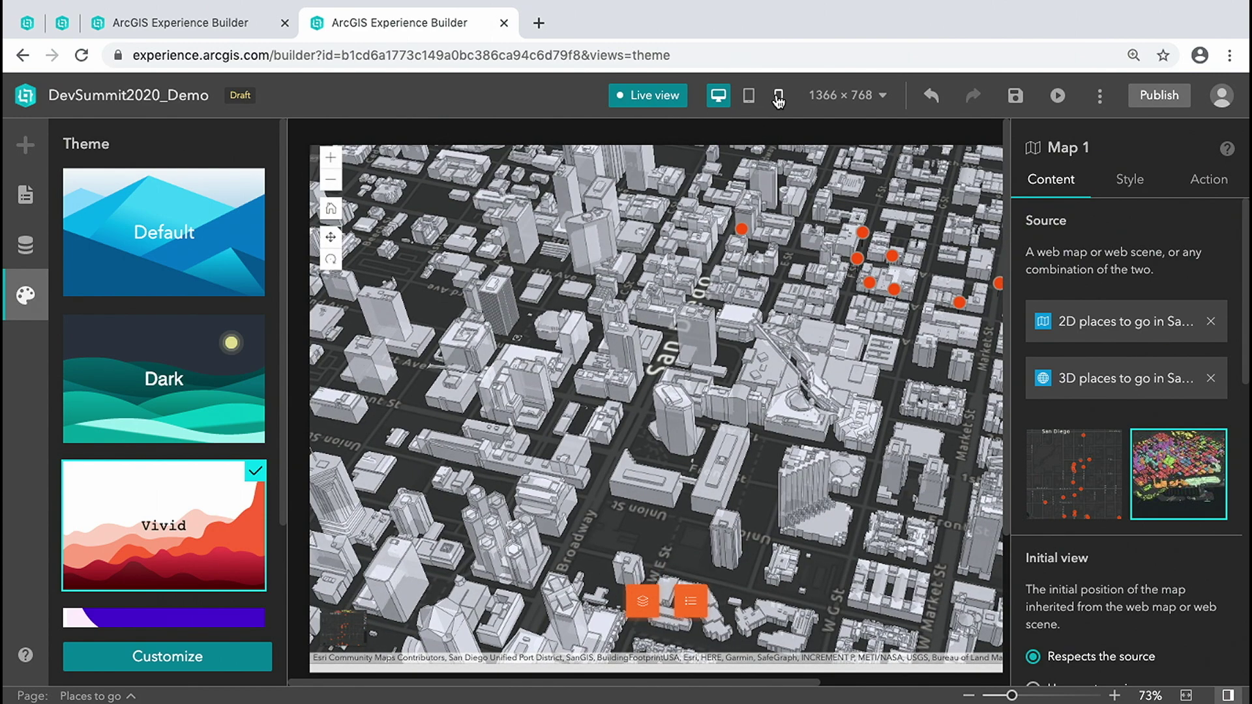
click(778, 97)
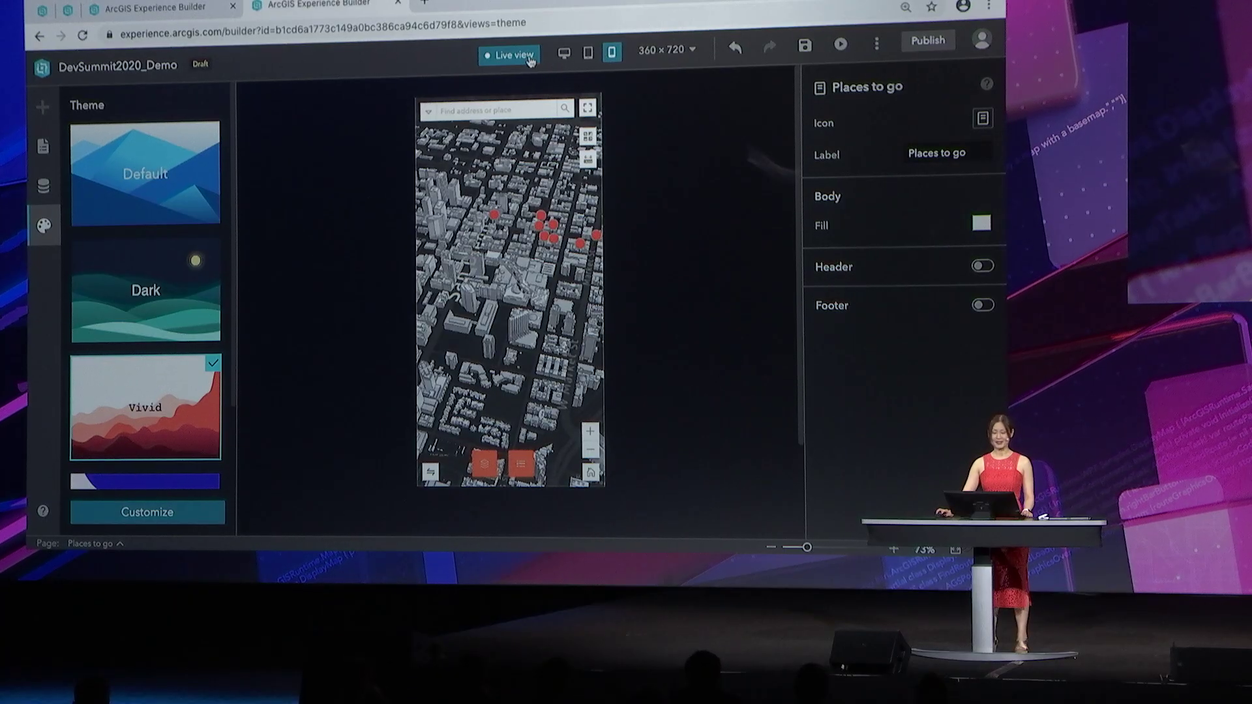
Step: Leave Live view and select the widget controller, then the page, in the phone layout
click(530, 59)
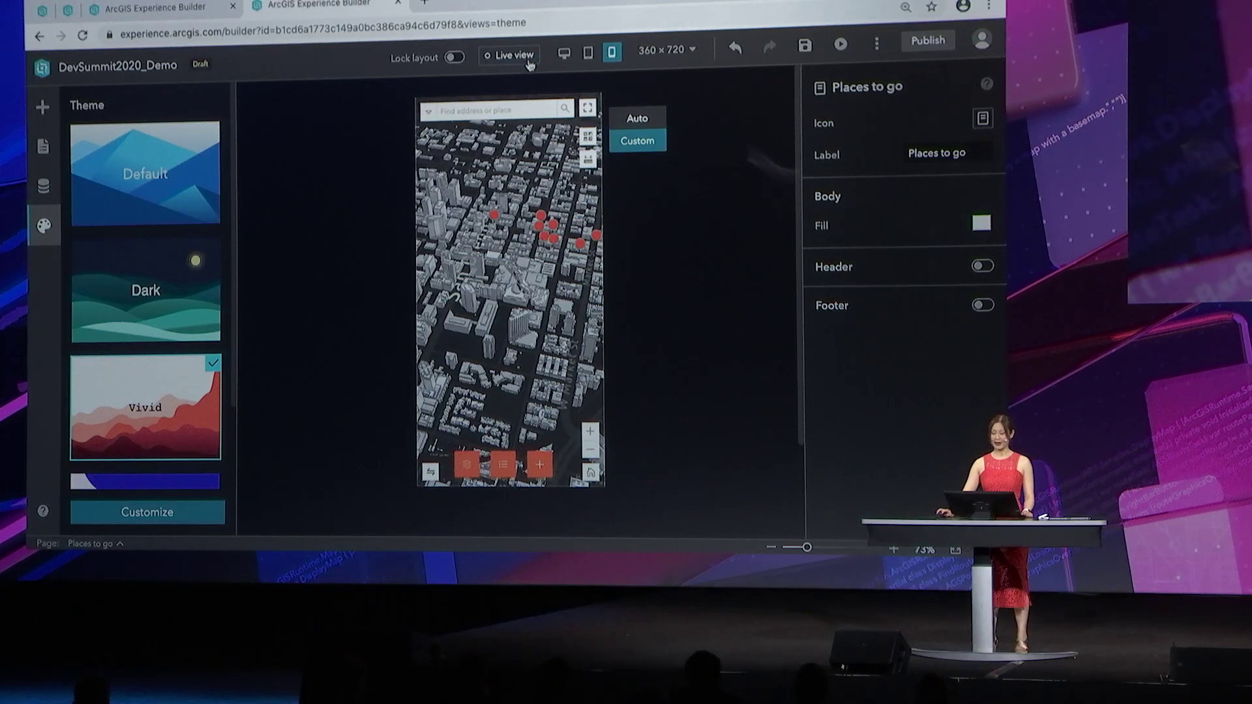
click(564, 447)
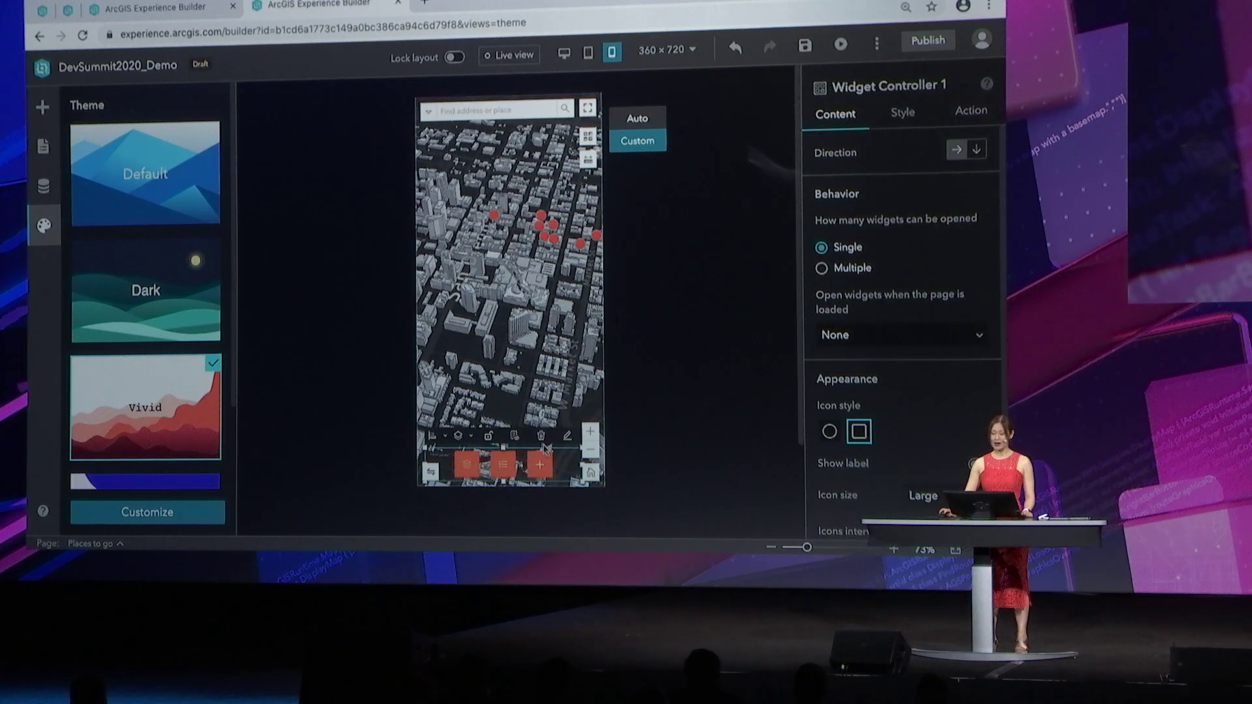
click(514, 438)
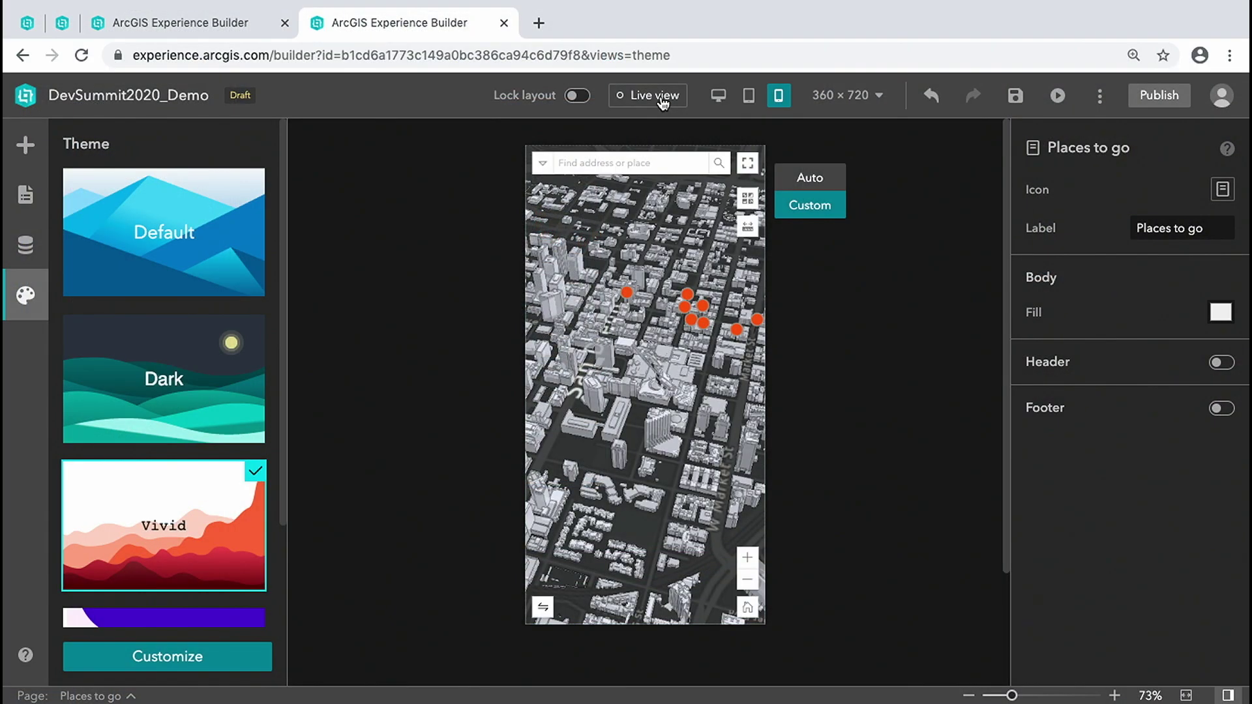
Step: Test the 2D/3D map switch in Live view, then return to the 1366 × 768 desktop size
click(655, 95)
click(545, 609)
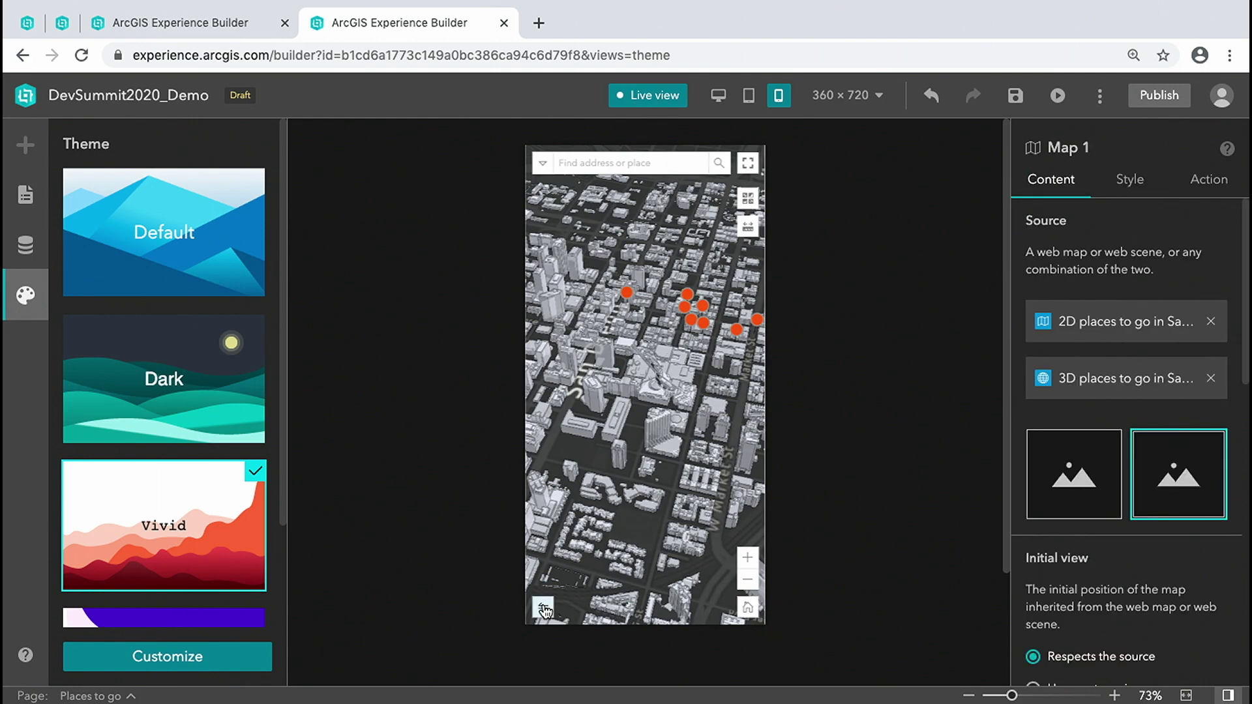
click(546, 610)
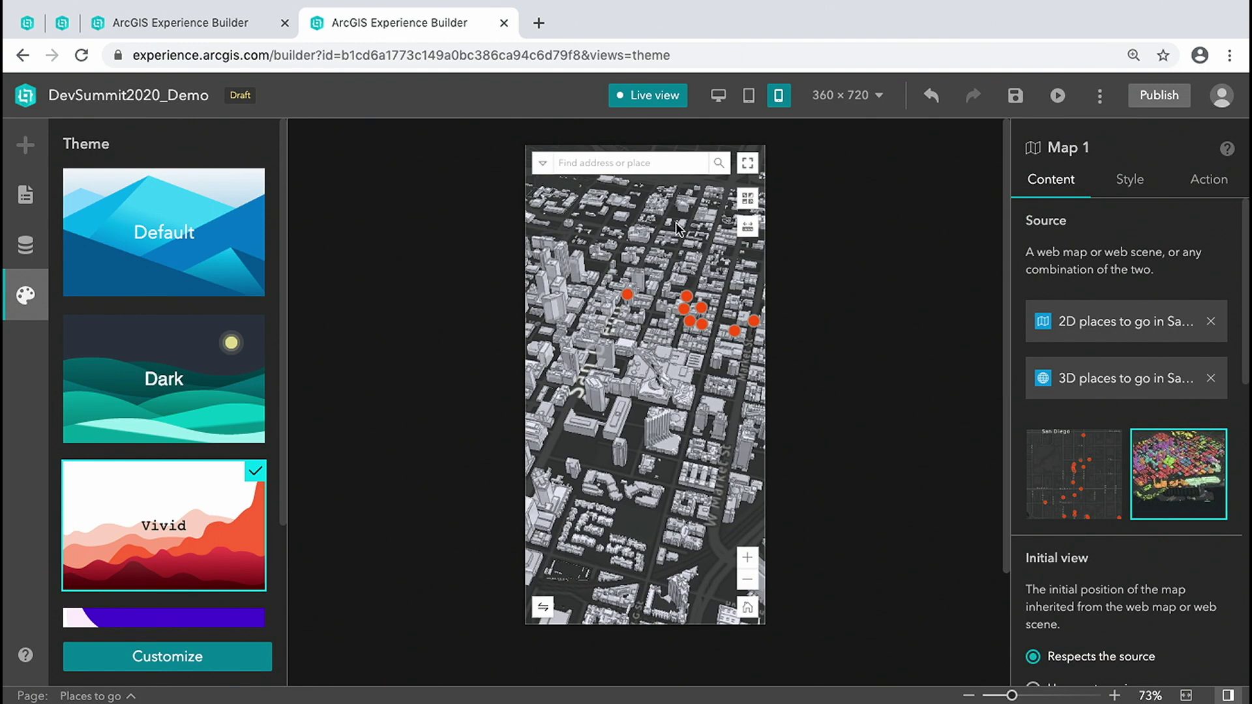
click(720, 98)
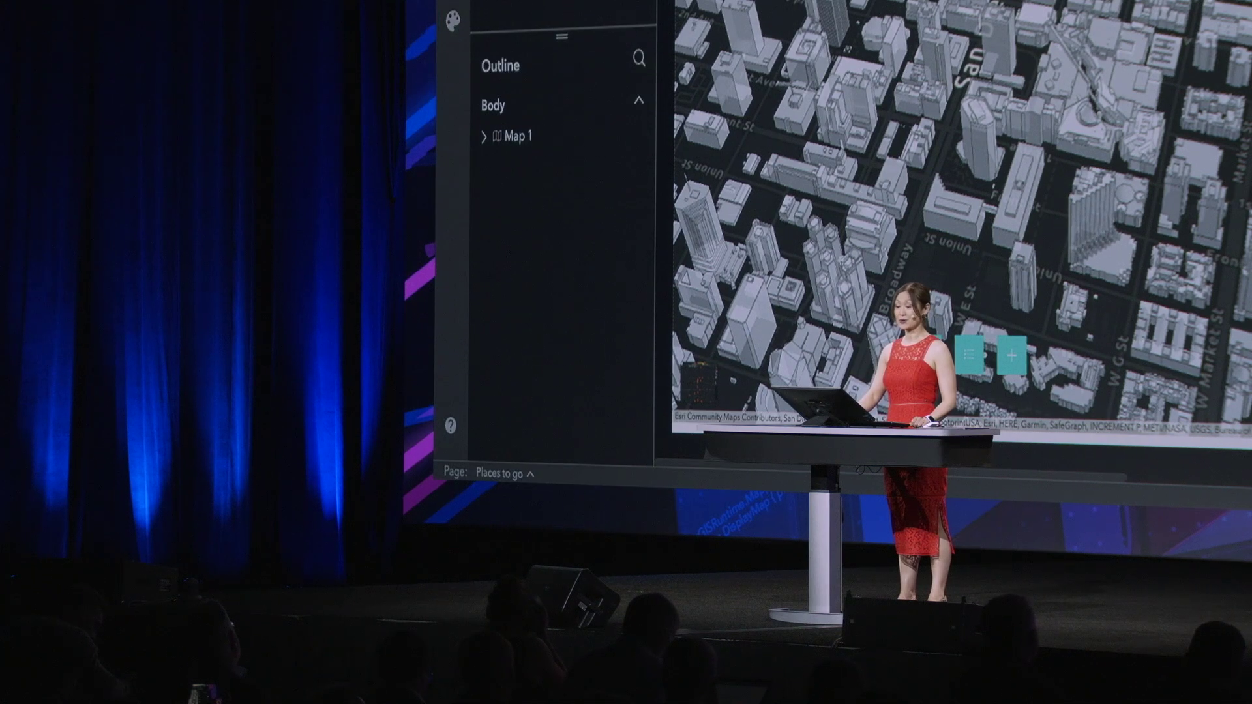
Step: On the Earthquake info page, place a Map widget below the header and widen it
click(129, 222)
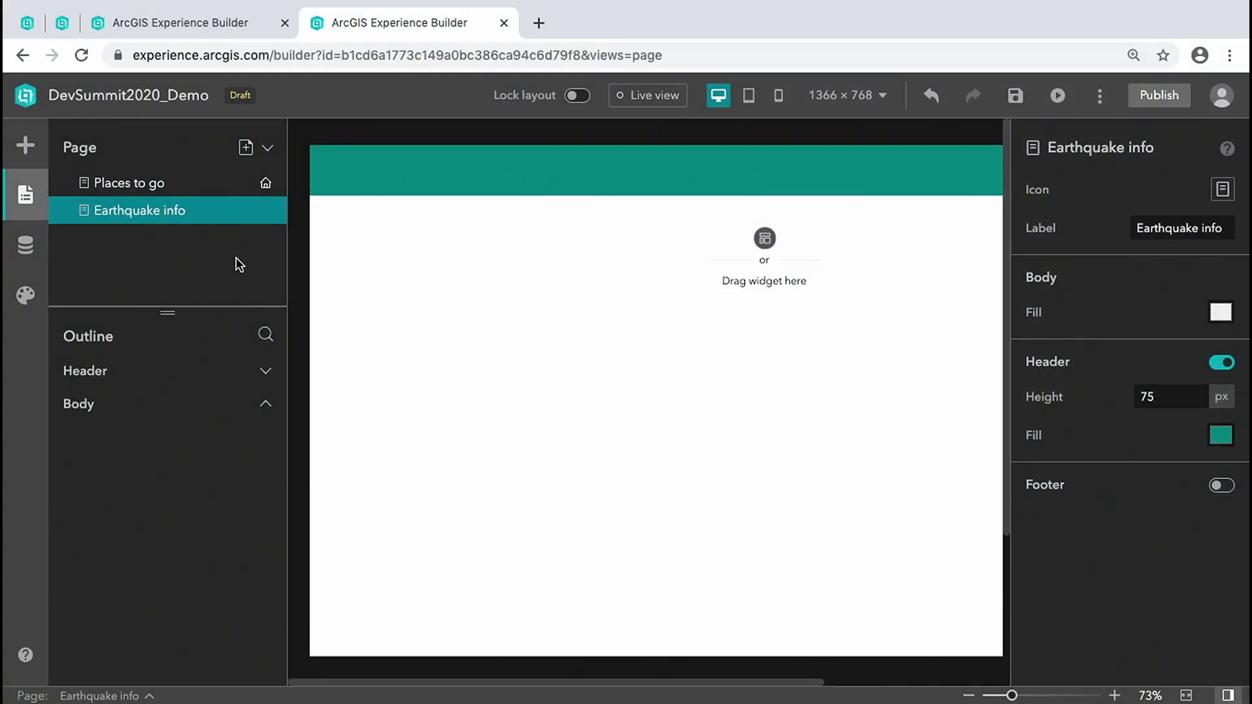
click(25, 147)
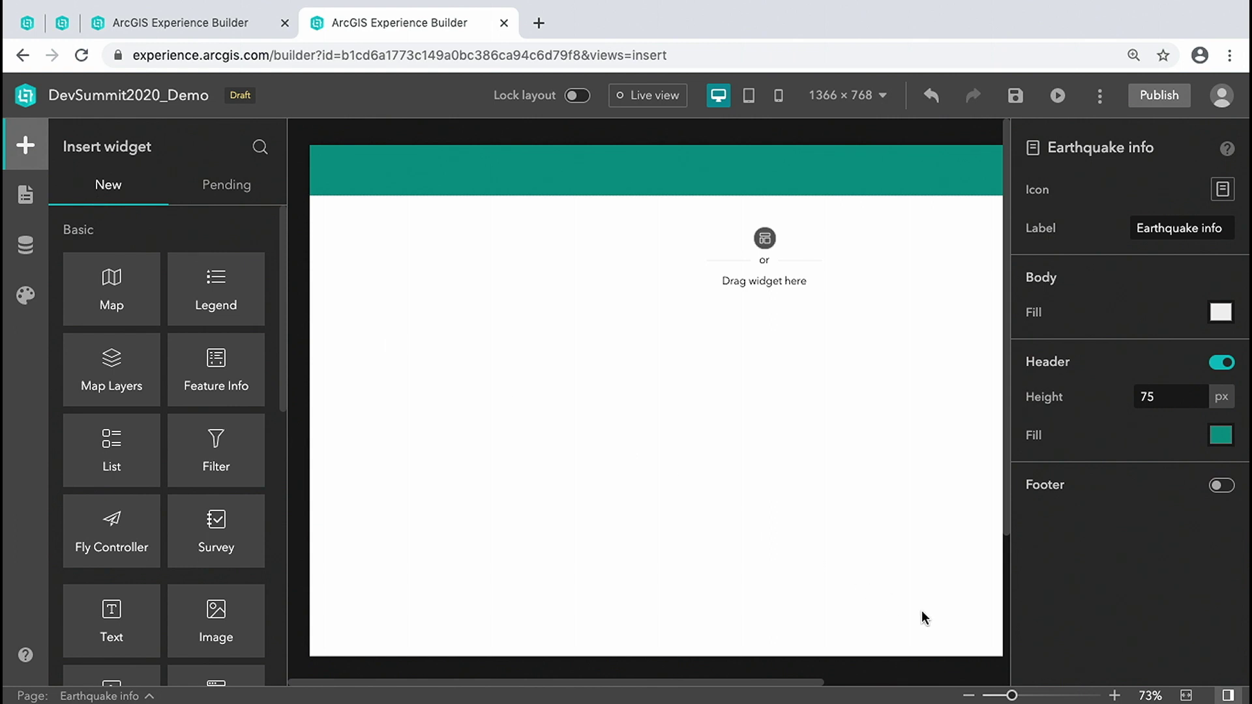
click(1187, 697)
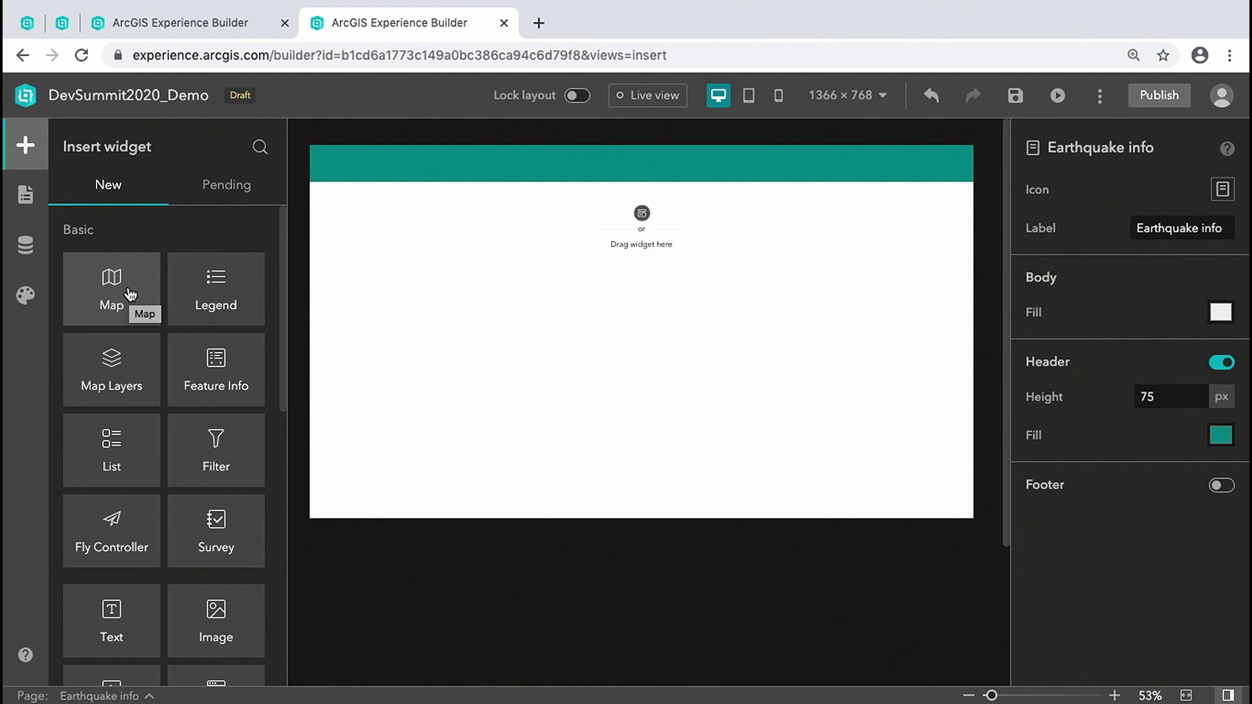
drag(132, 289, 412, 277)
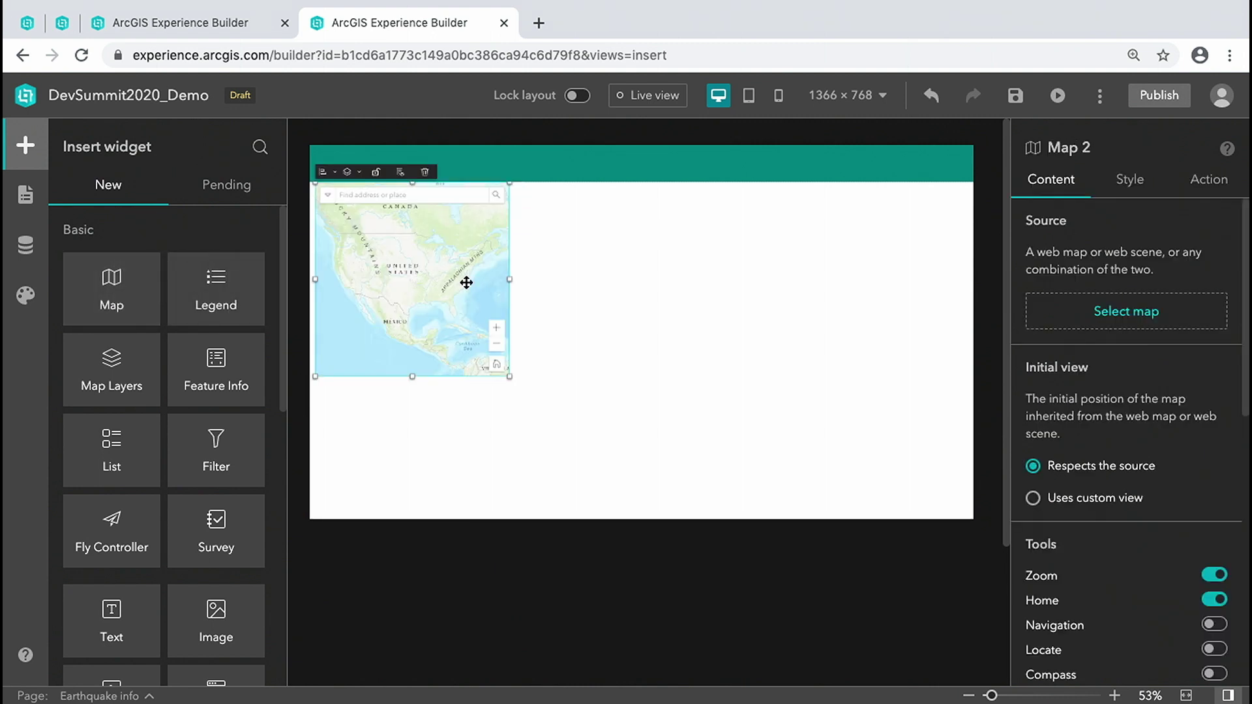
drag(512, 282, 619, 284)
Step: Set the map's source to the CalEarthquake web map and place a List widget just below it
click(1064, 316)
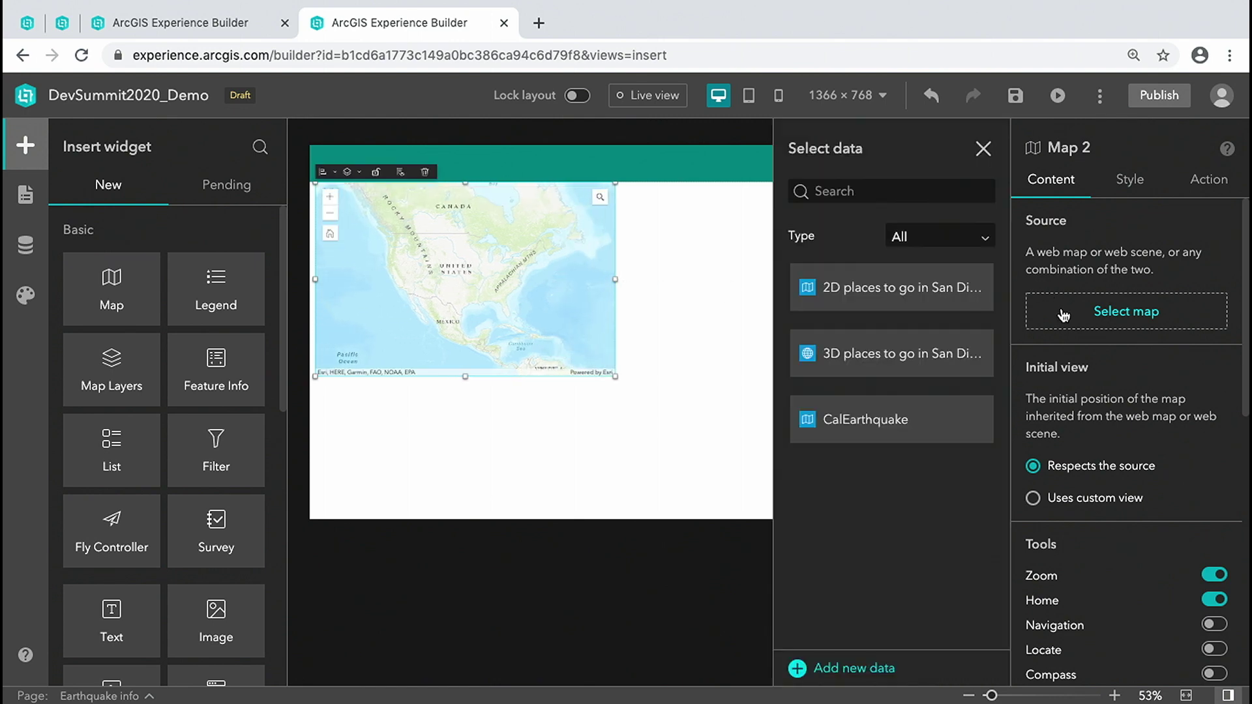
click(941, 417)
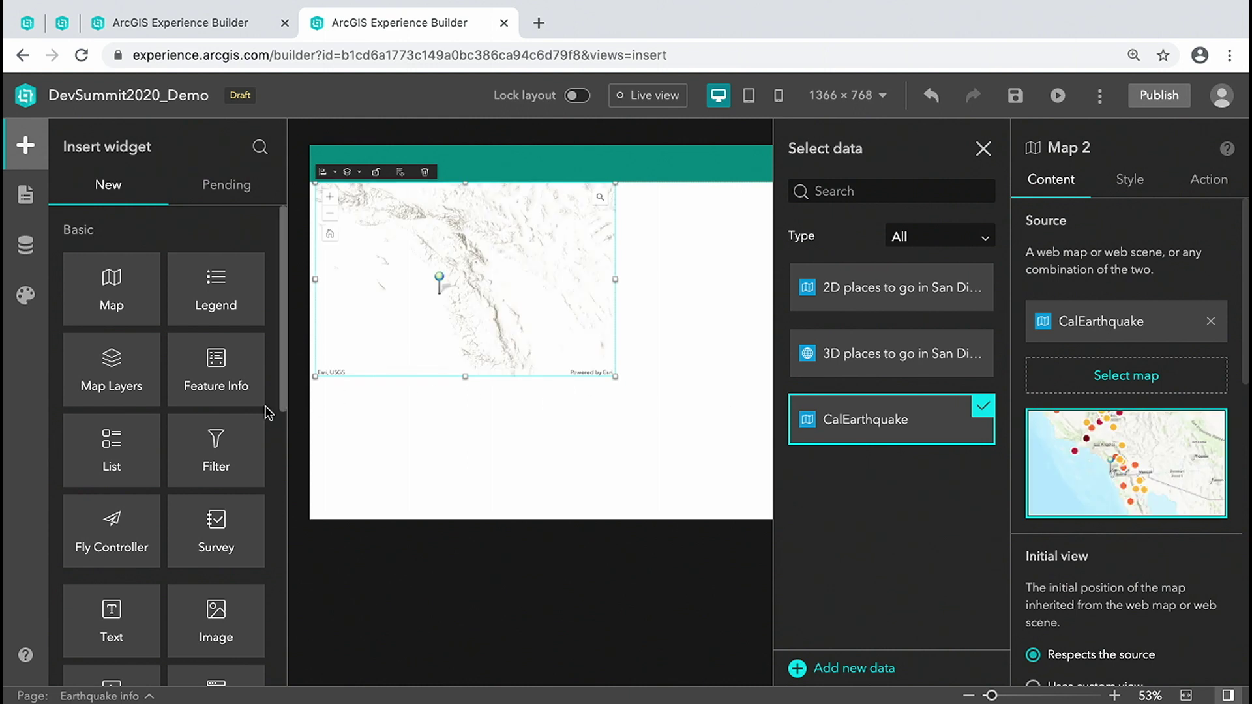
drag(128, 439, 415, 445)
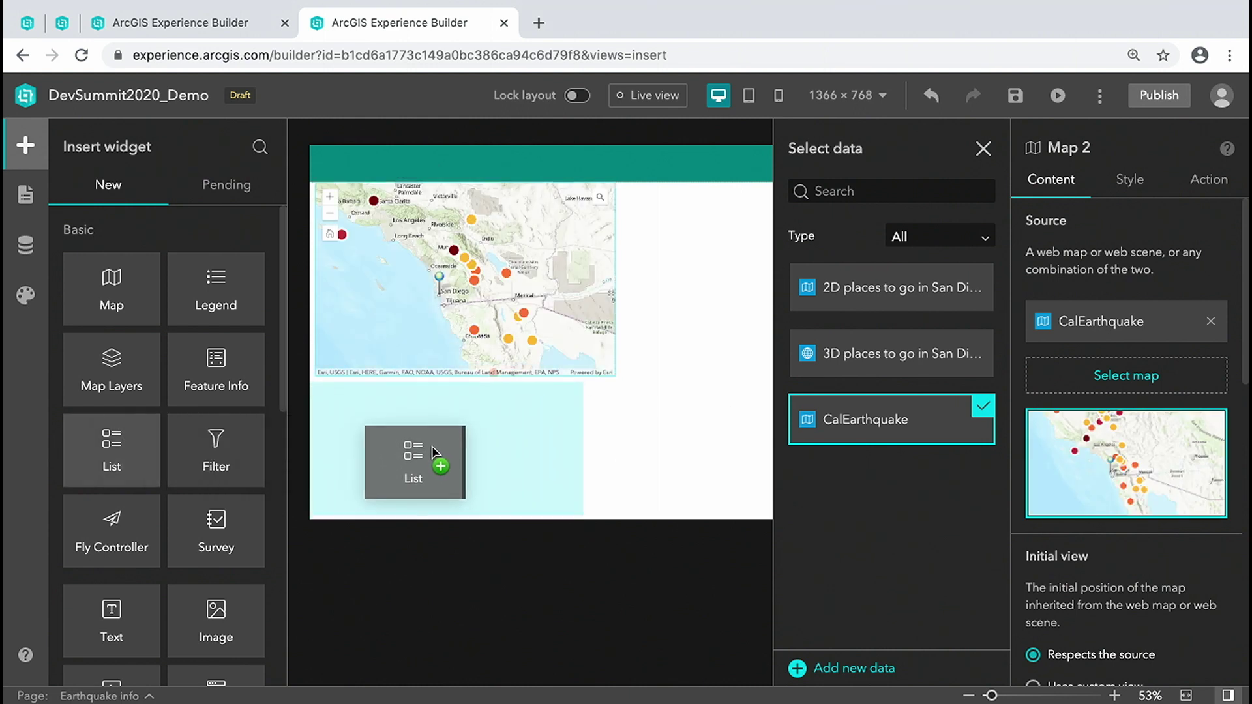
drag(432, 446, 463, 455)
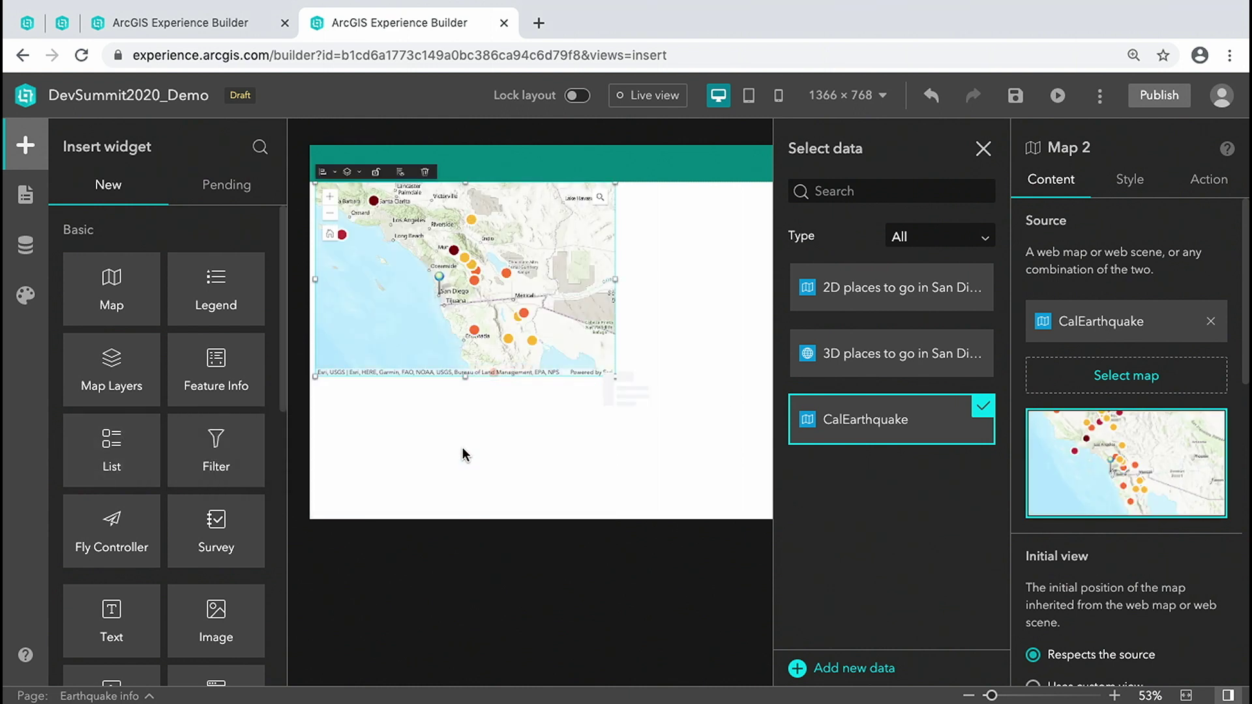
Step: Start the list with the image-card template, connected to the California last 30 days earthquakes layer
click(1060, 411)
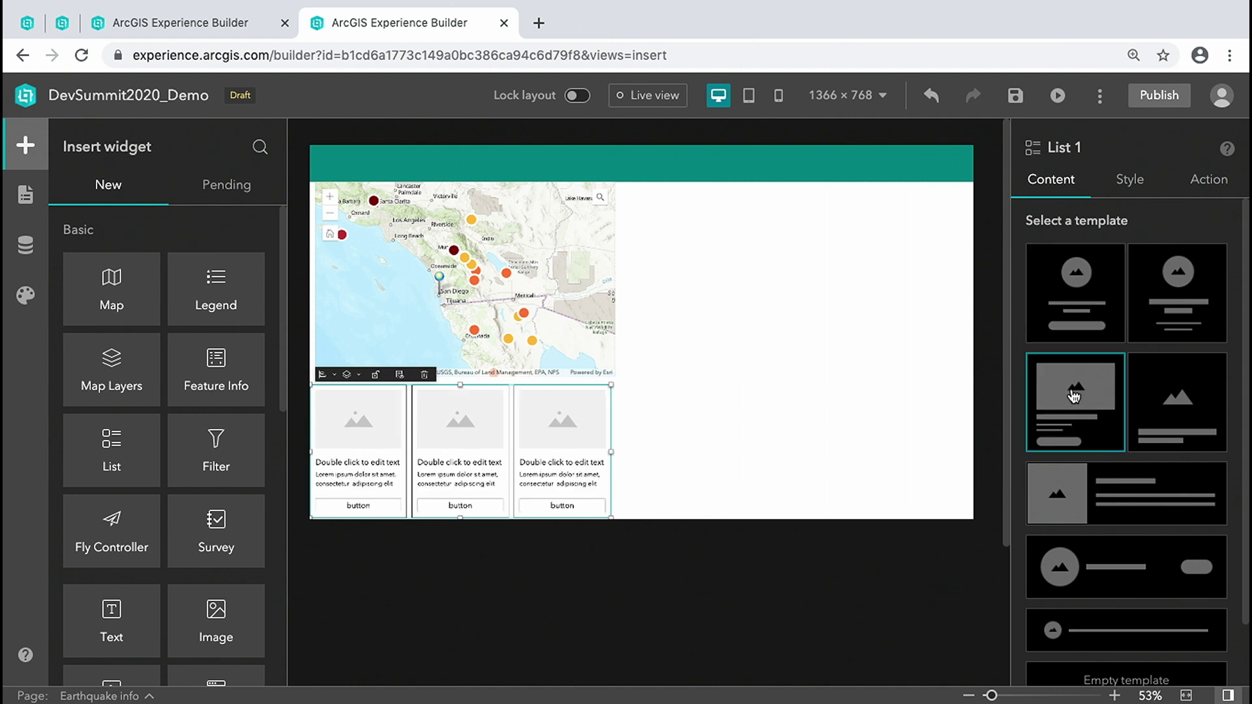
scroll(1247, 536, down, 2)
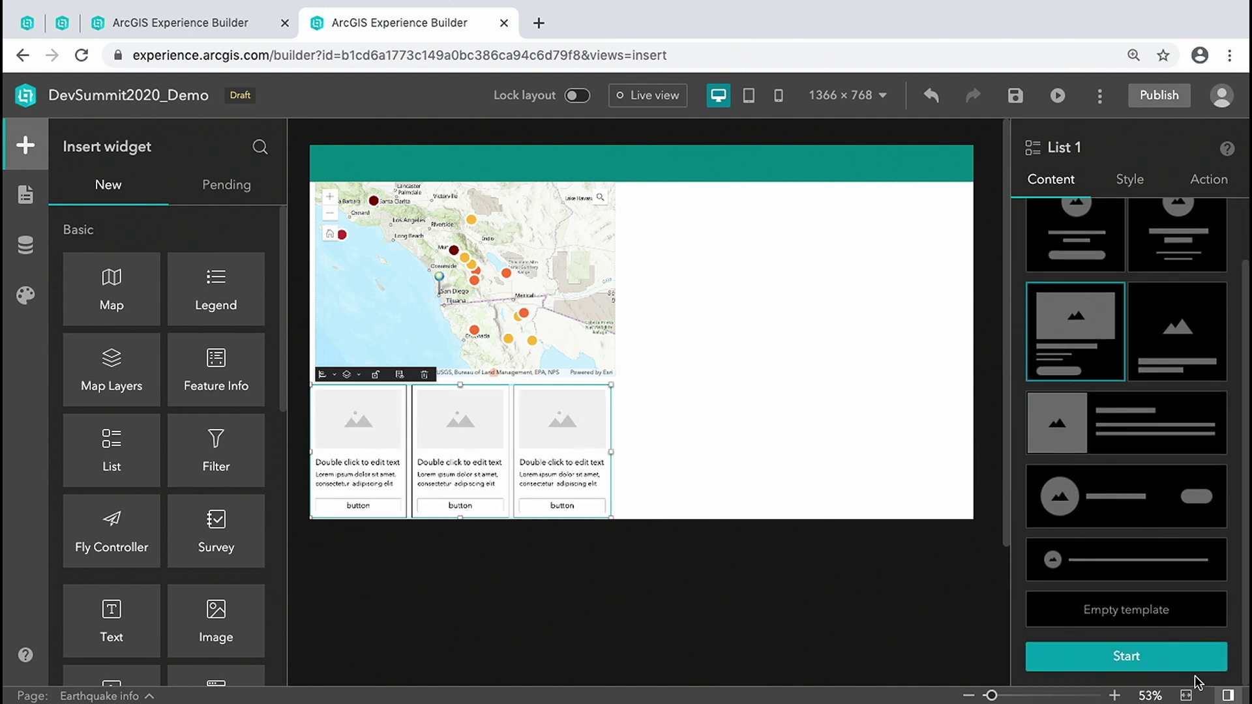
click(1191, 656)
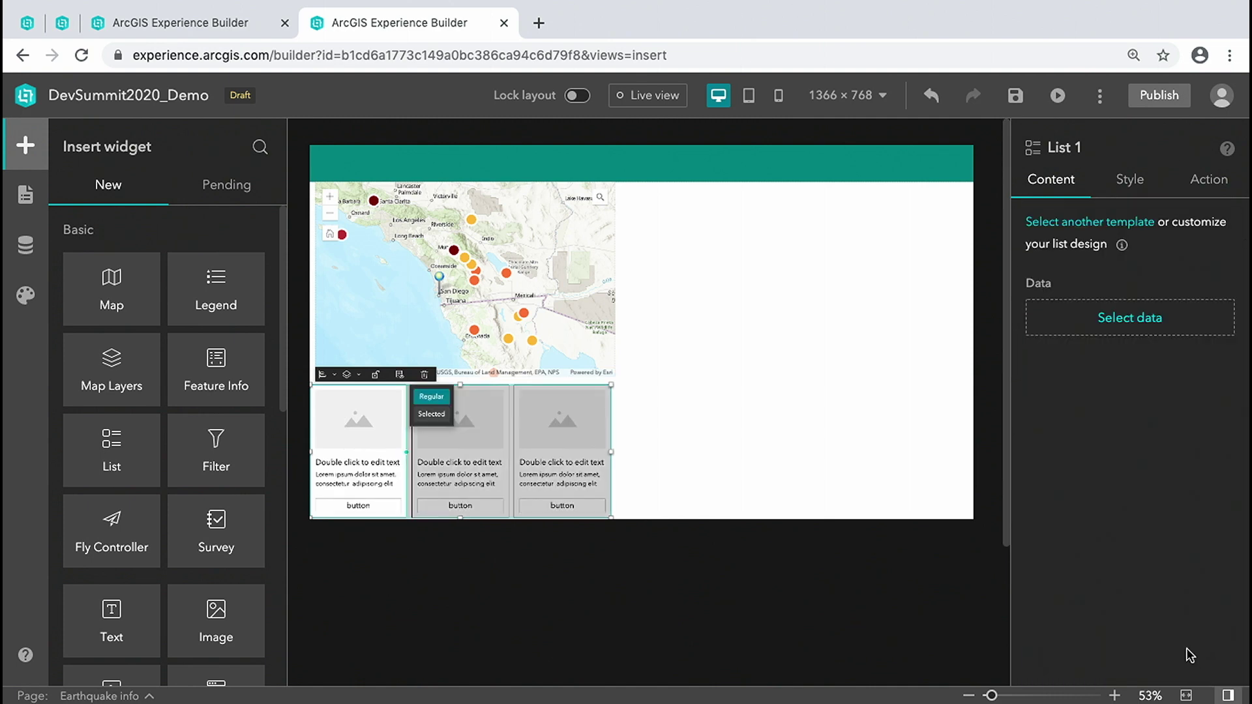
click(1105, 324)
click(954, 546)
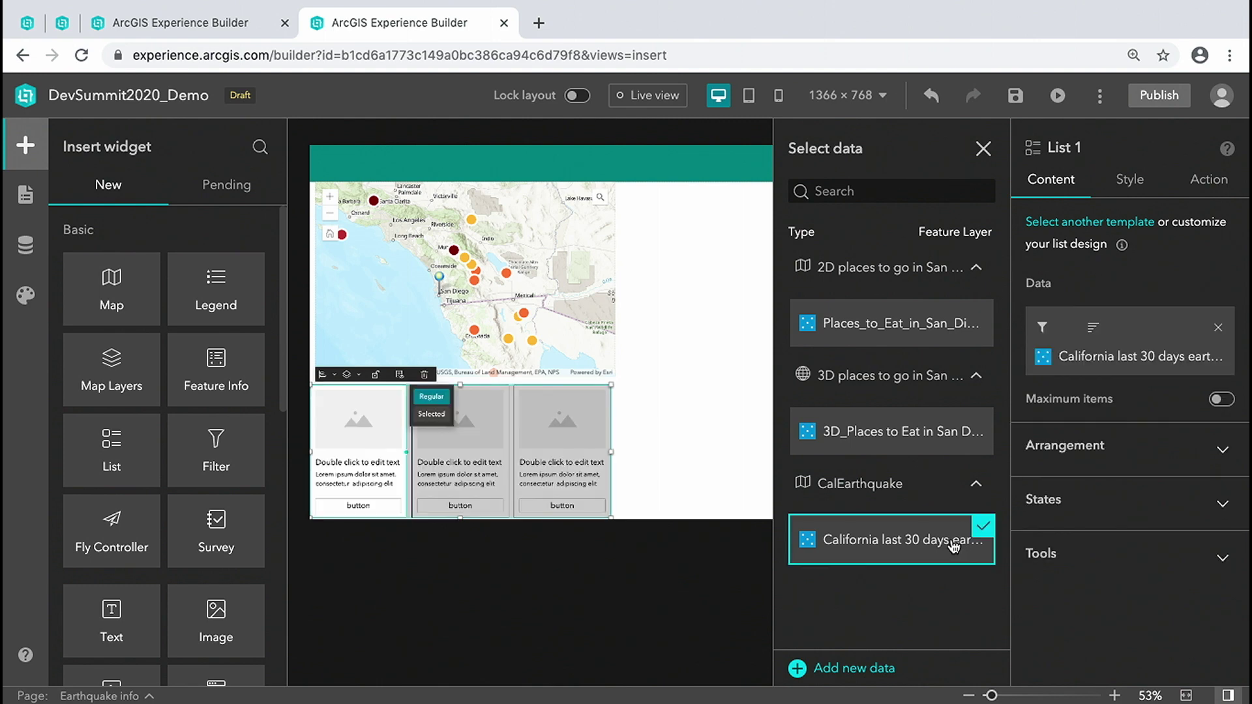
Step: Make the card image dynamic, using the meg Image field
click(368, 432)
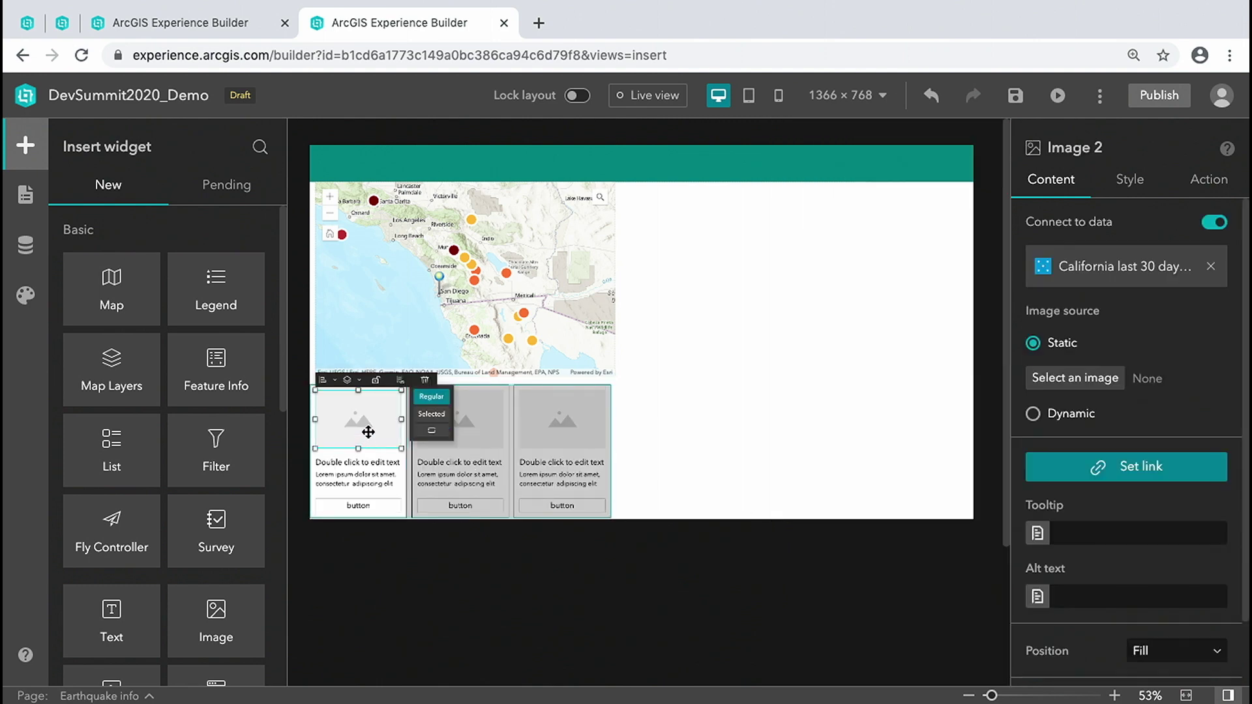
click(1034, 414)
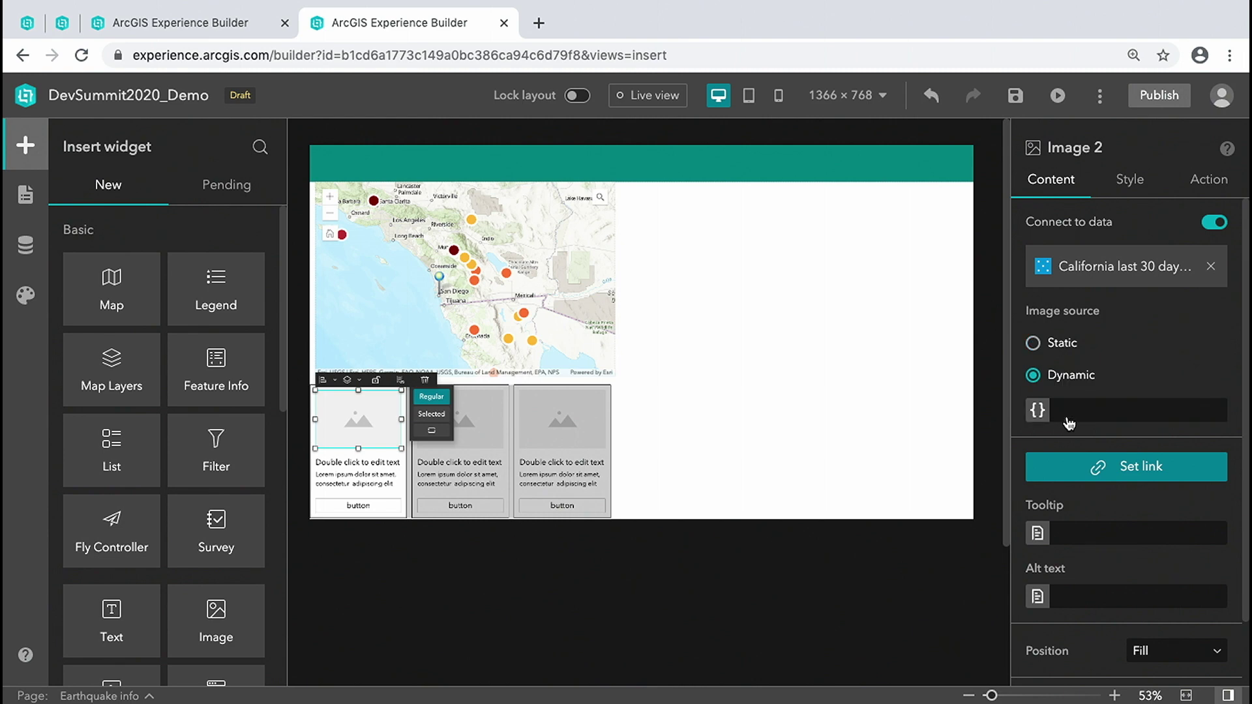
click(1084, 421)
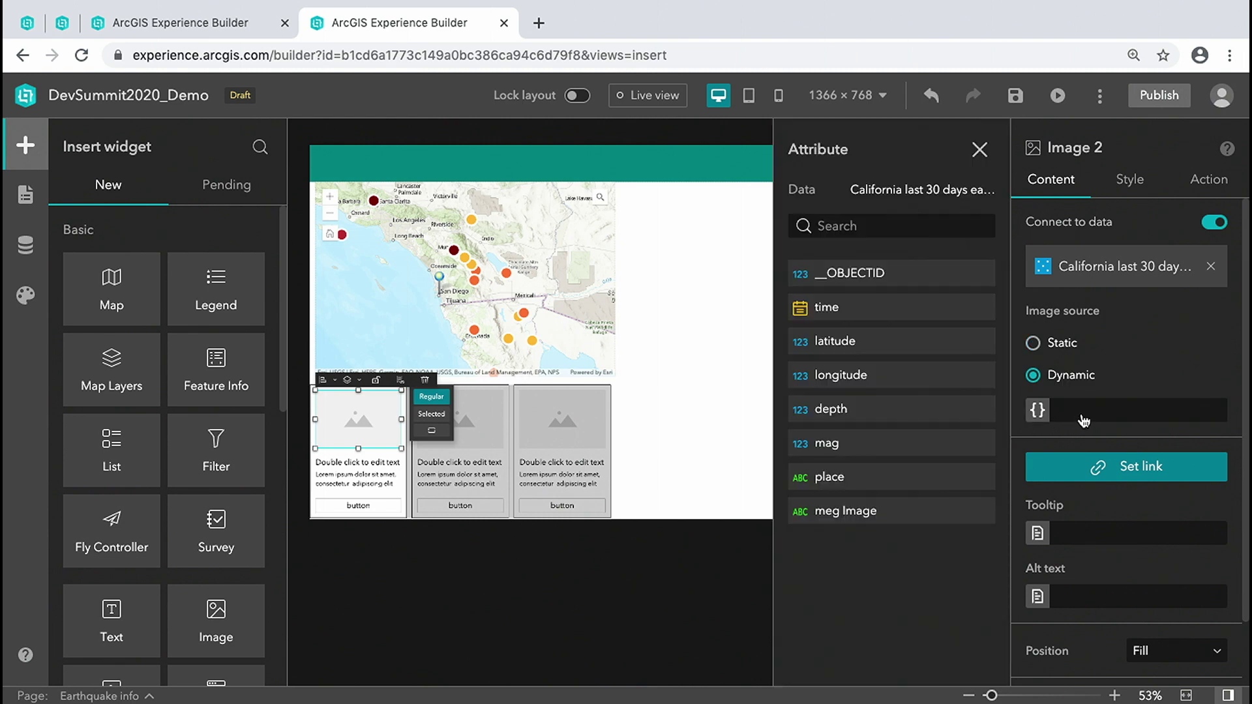
click(981, 520)
Step: Insert the mag and place fields into the card's text block
click(388, 464)
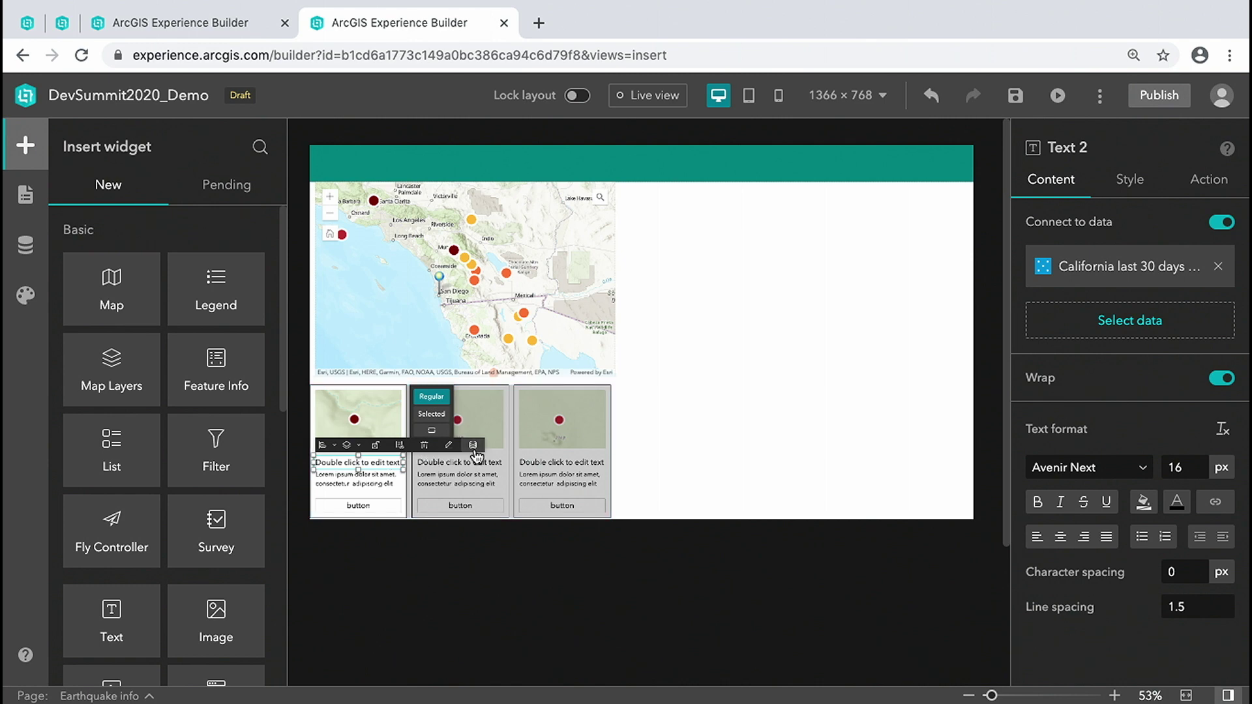
click(473, 448)
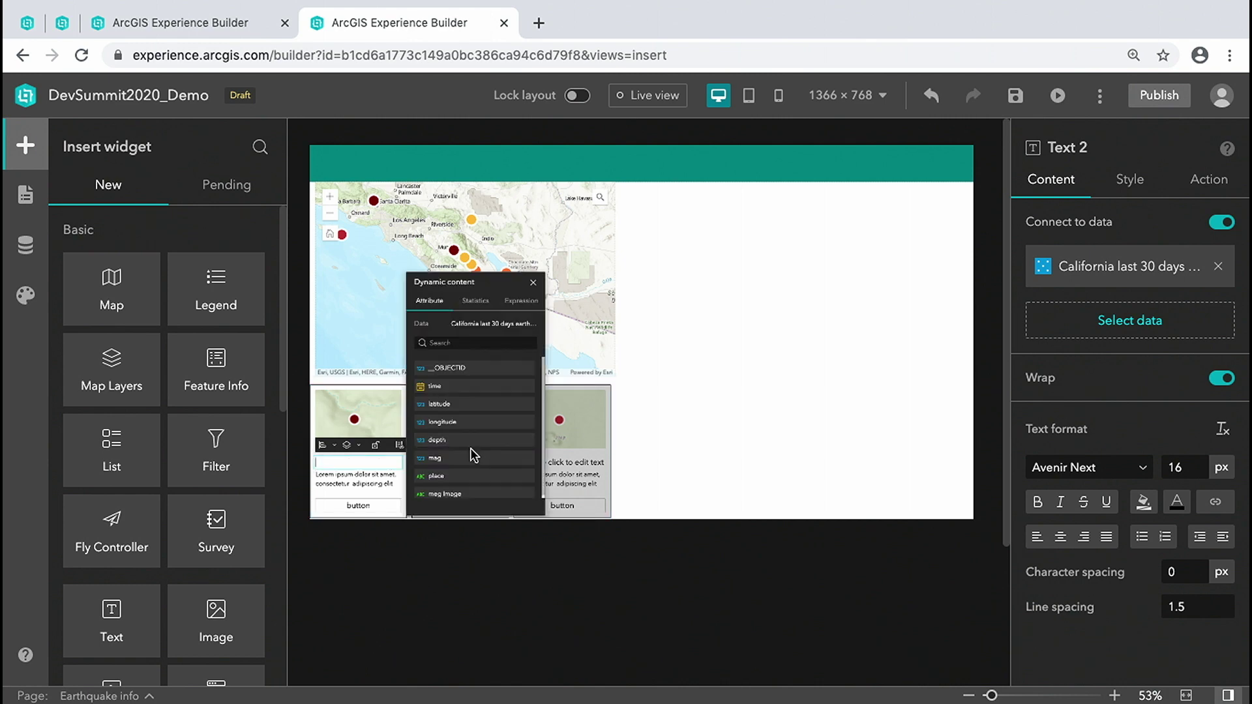
click(473, 459)
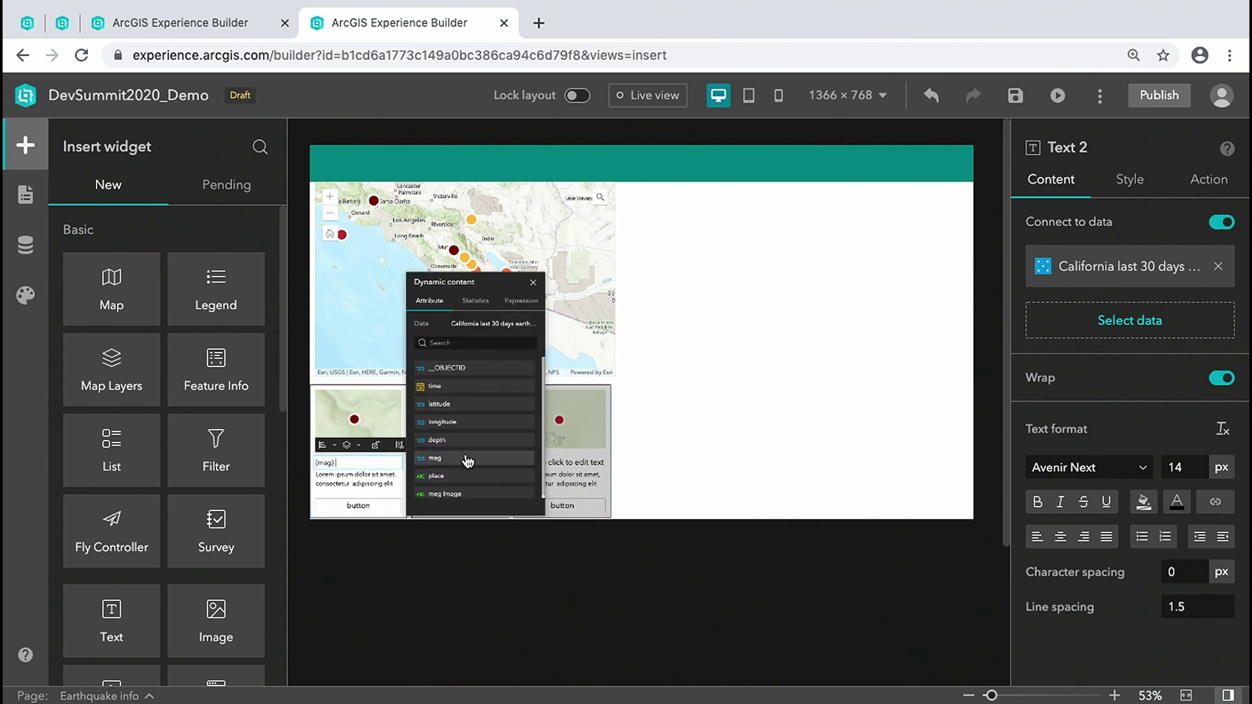
click(377, 480)
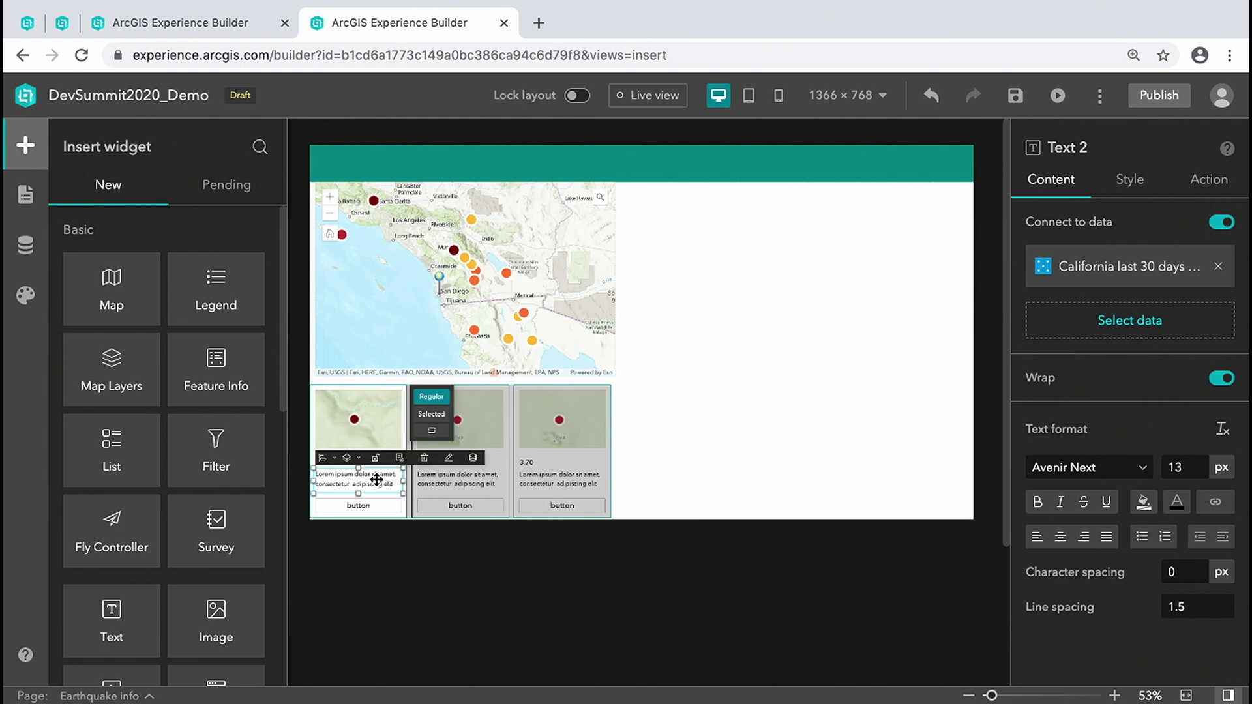
click(473, 462)
click(457, 477)
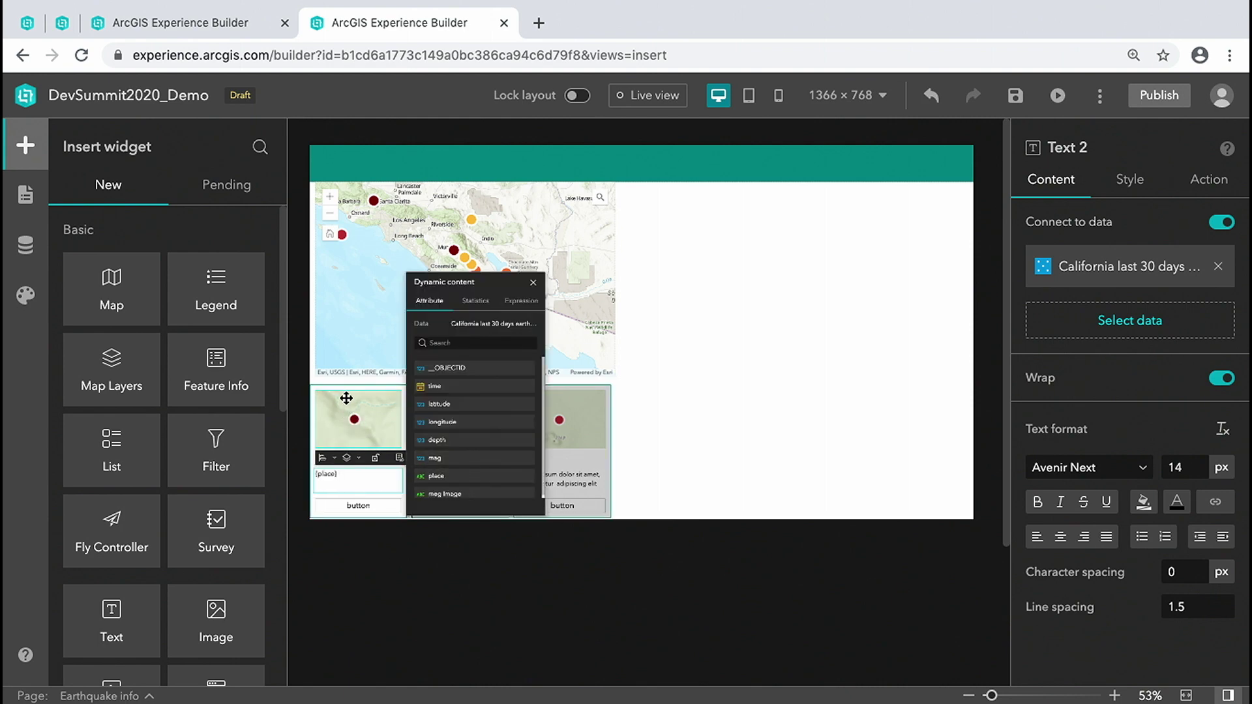
click(331, 385)
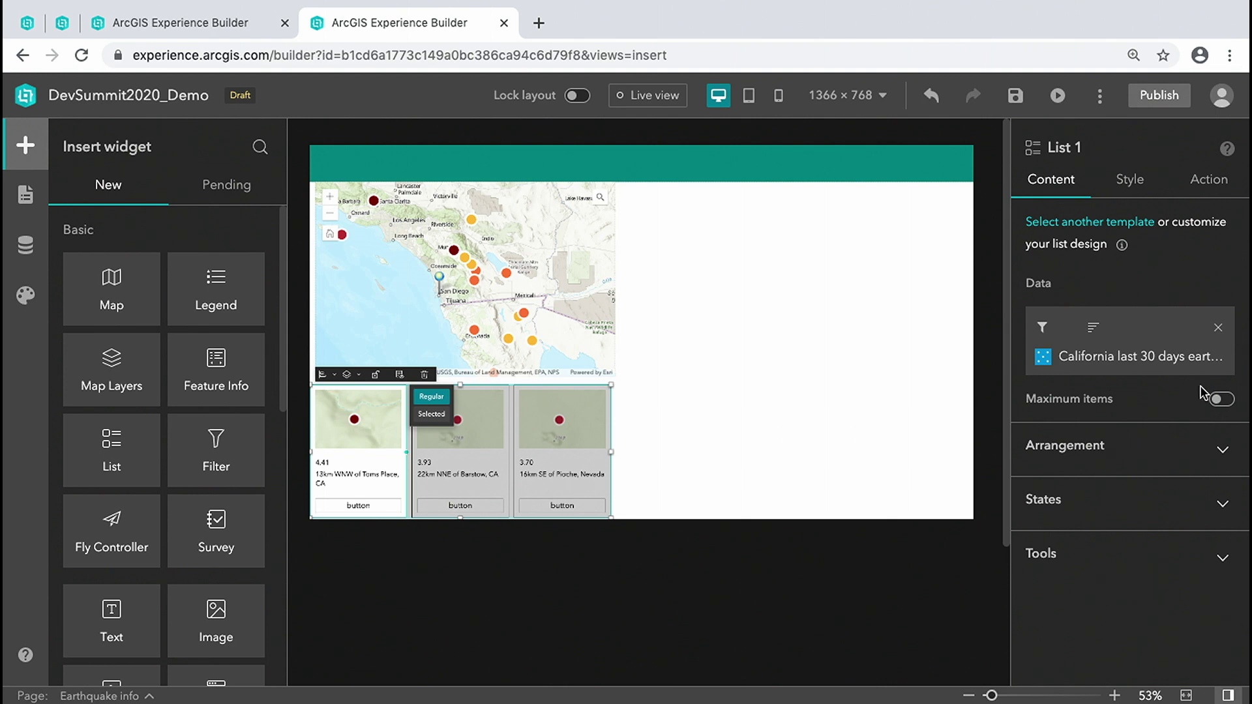
Step: Make List 1 pan Map 2 on record selection change, and stretch it to full width
click(1211, 184)
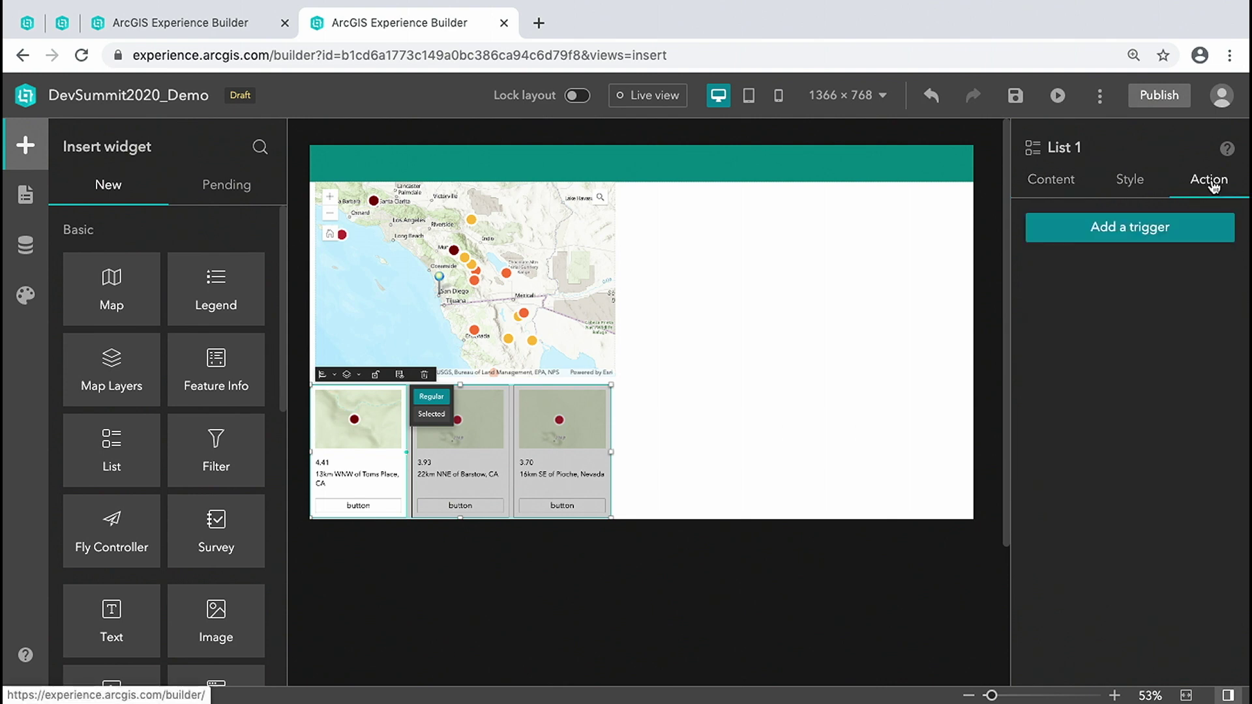
click(1185, 235)
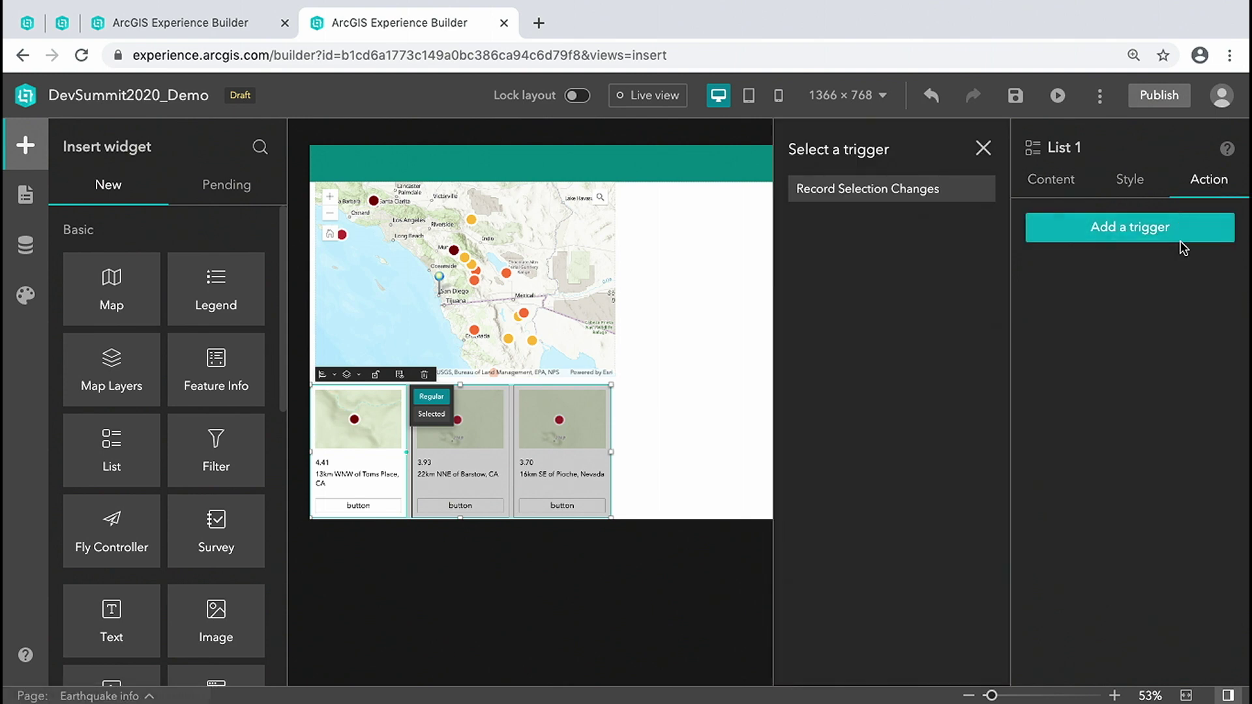
click(913, 191)
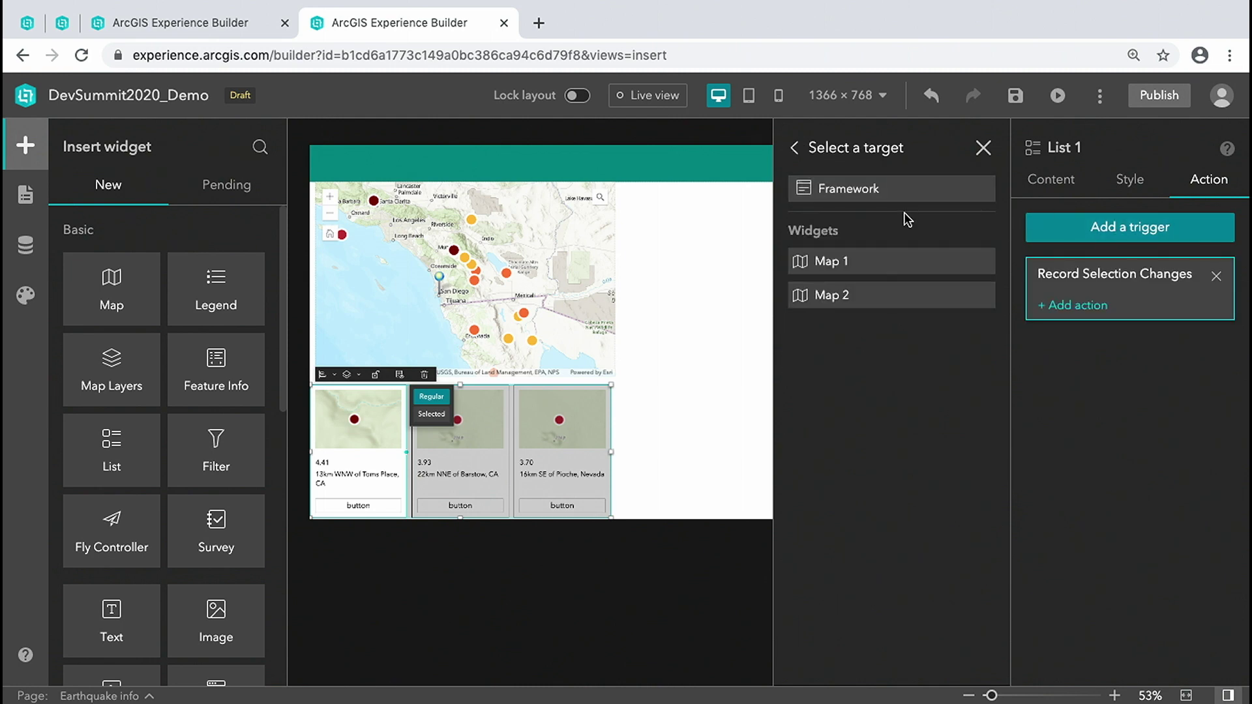
click(931, 301)
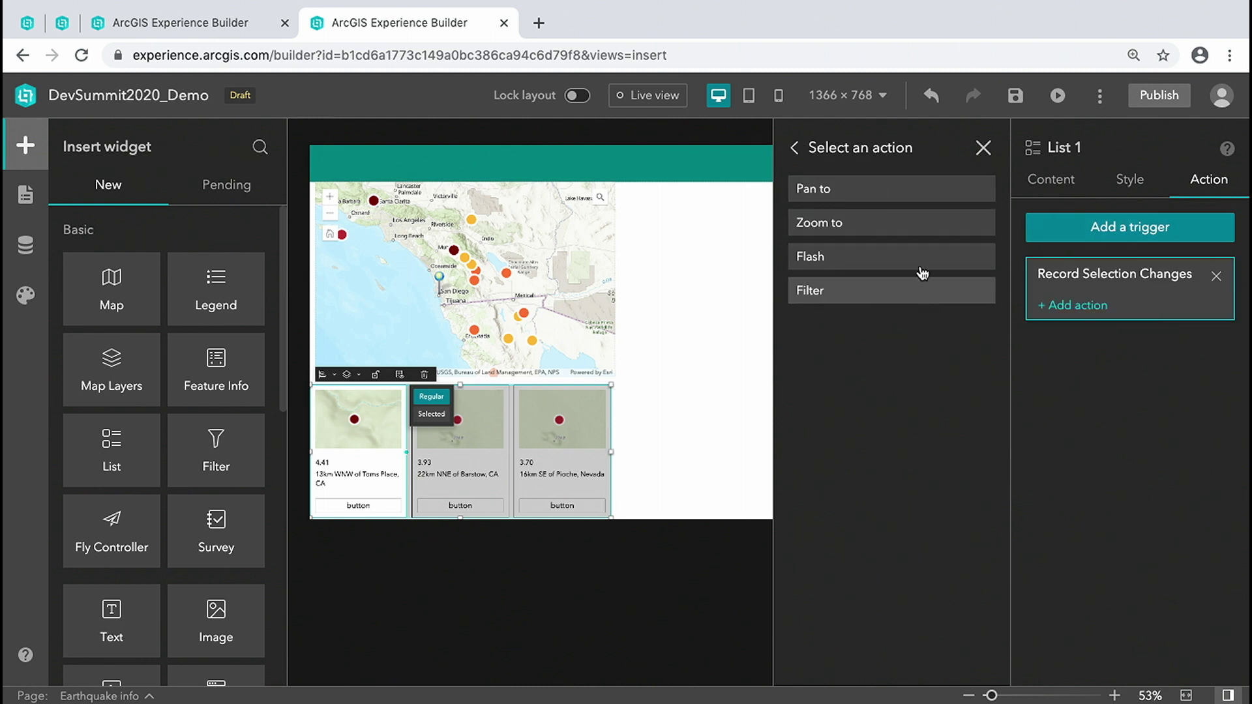
click(883, 188)
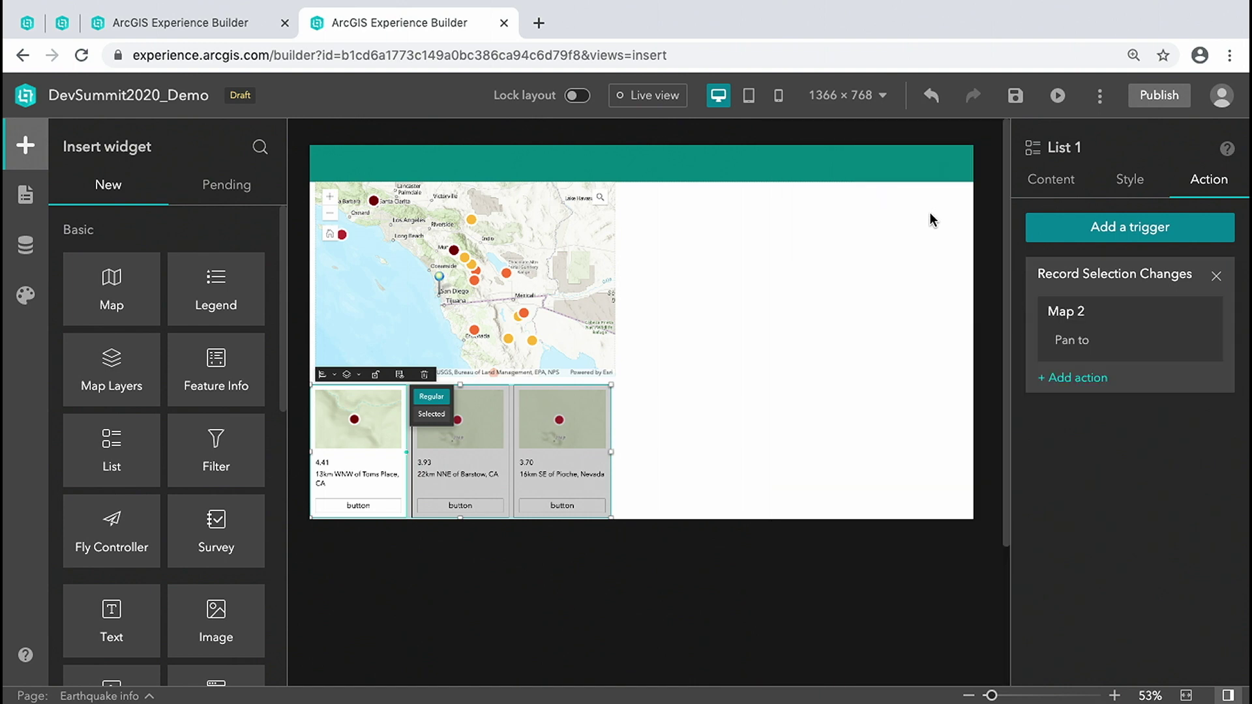
click(335, 378)
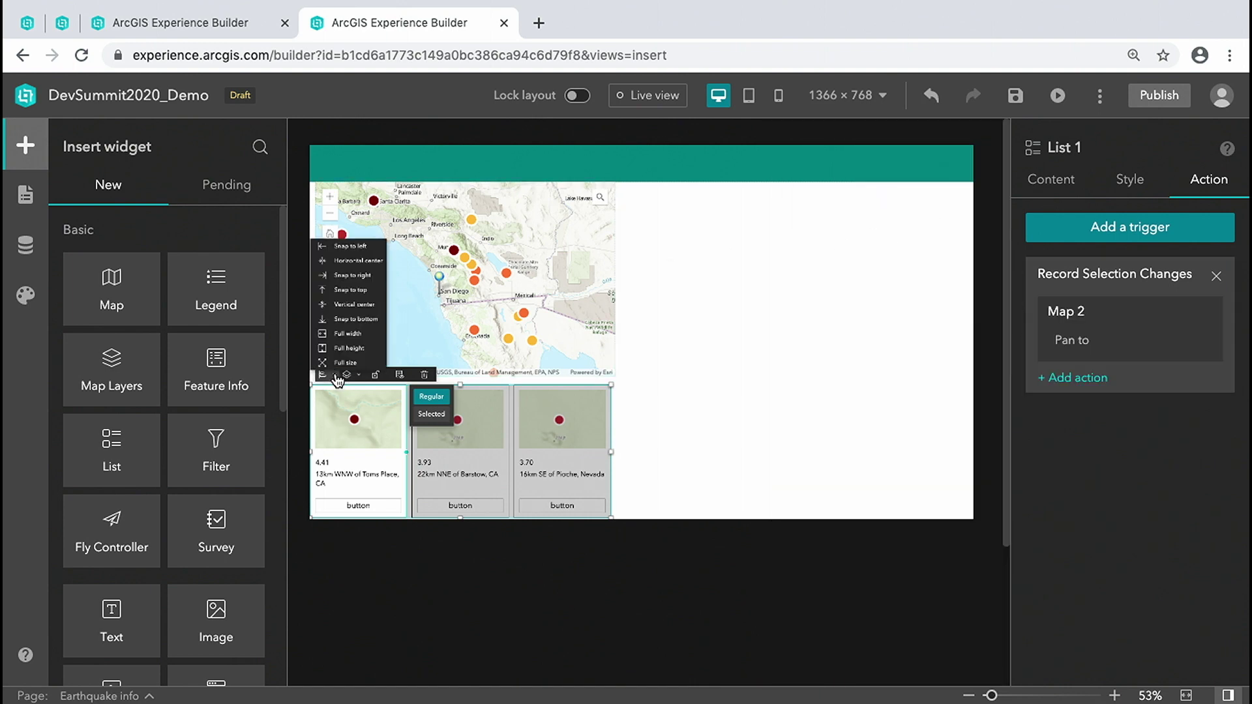
click(356, 338)
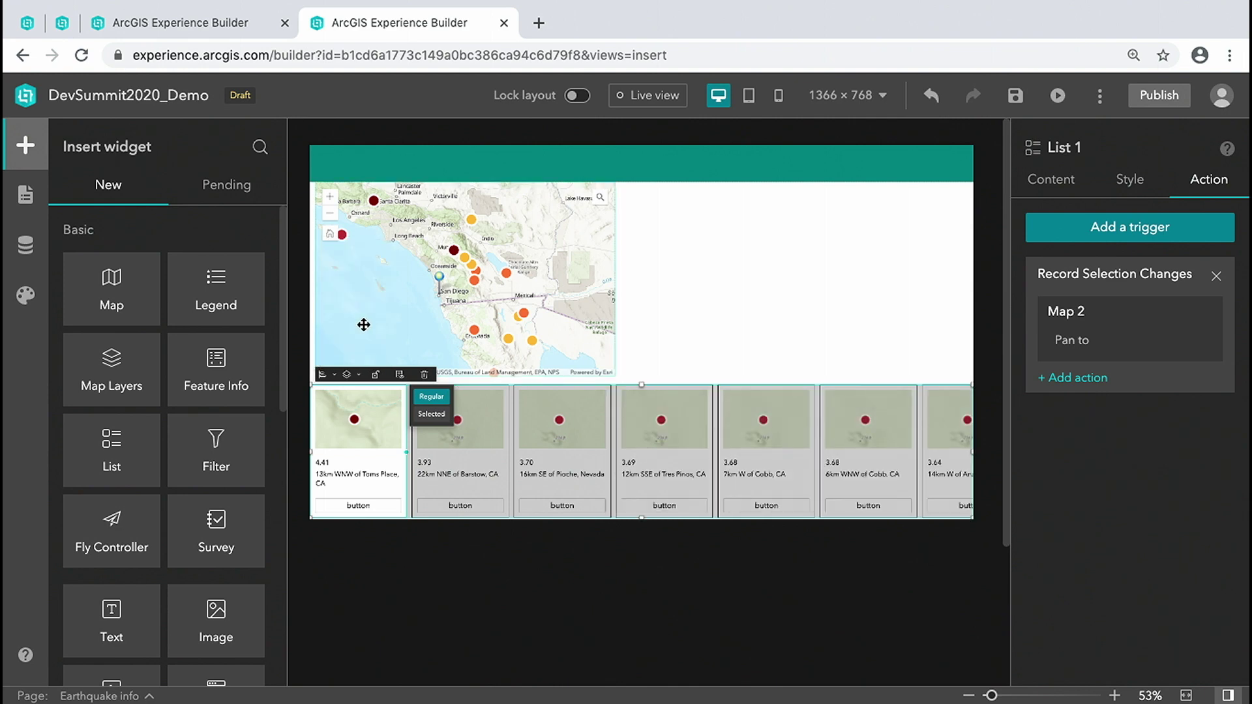
Step: Place Feature Info right of the map using California last 30 days earthquakes, then add a Survey beside it
drag(221, 356, 717, 282)
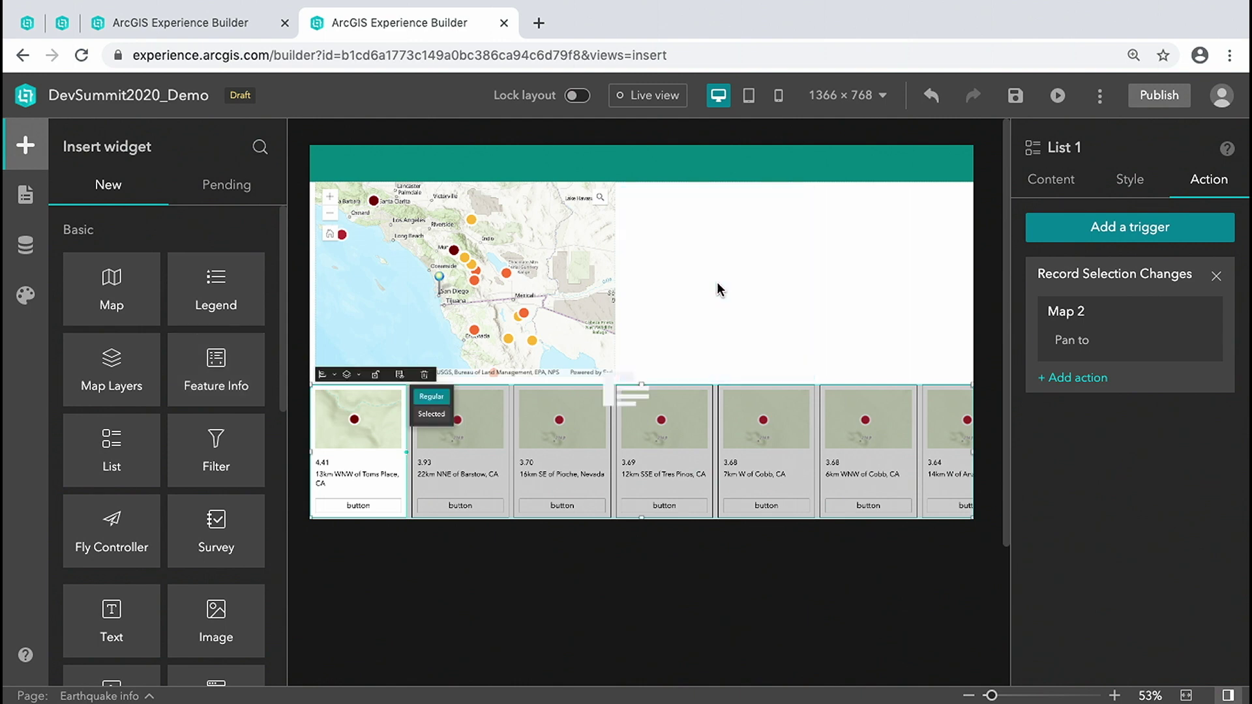
click(1032, 182)
click(1081, 260)
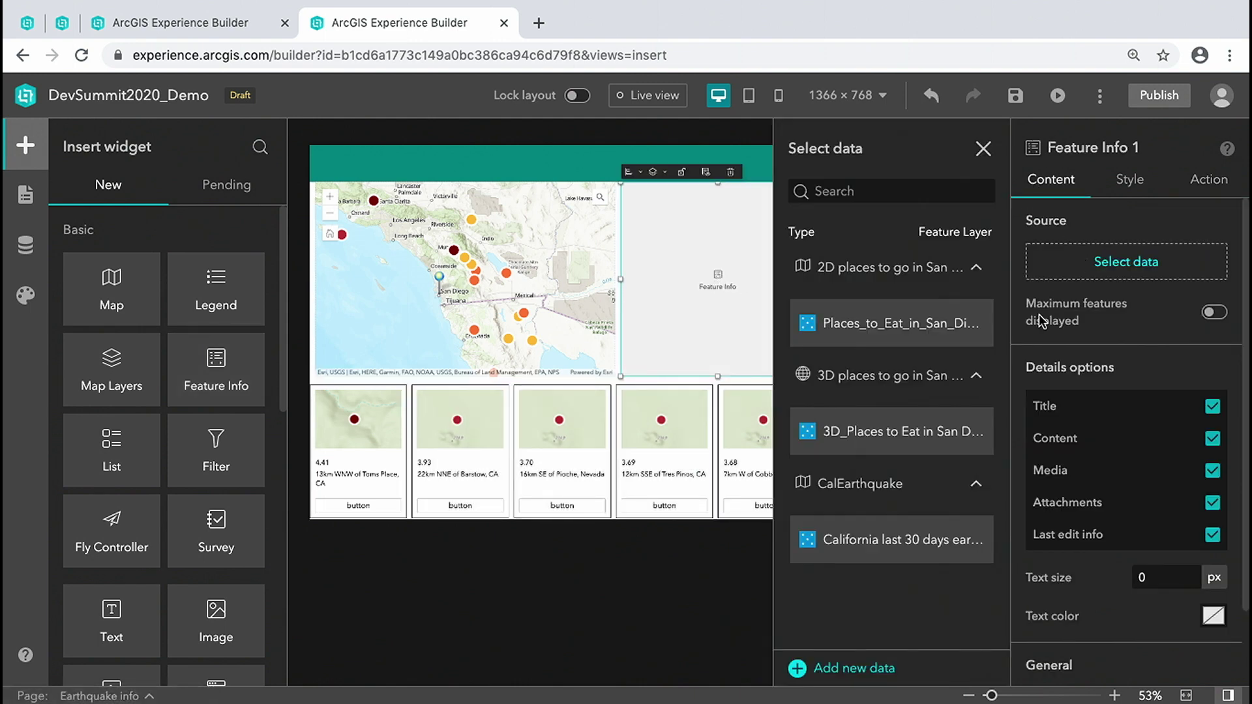
click(924, 550)
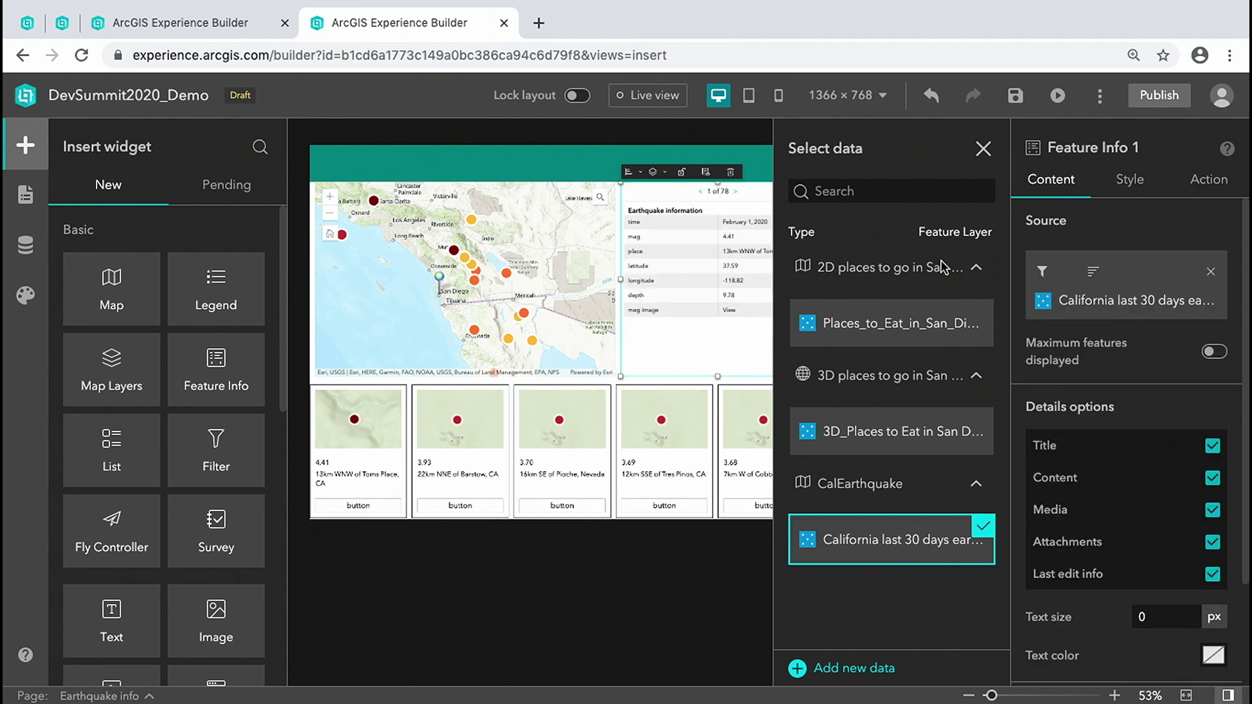
click(983, 149)
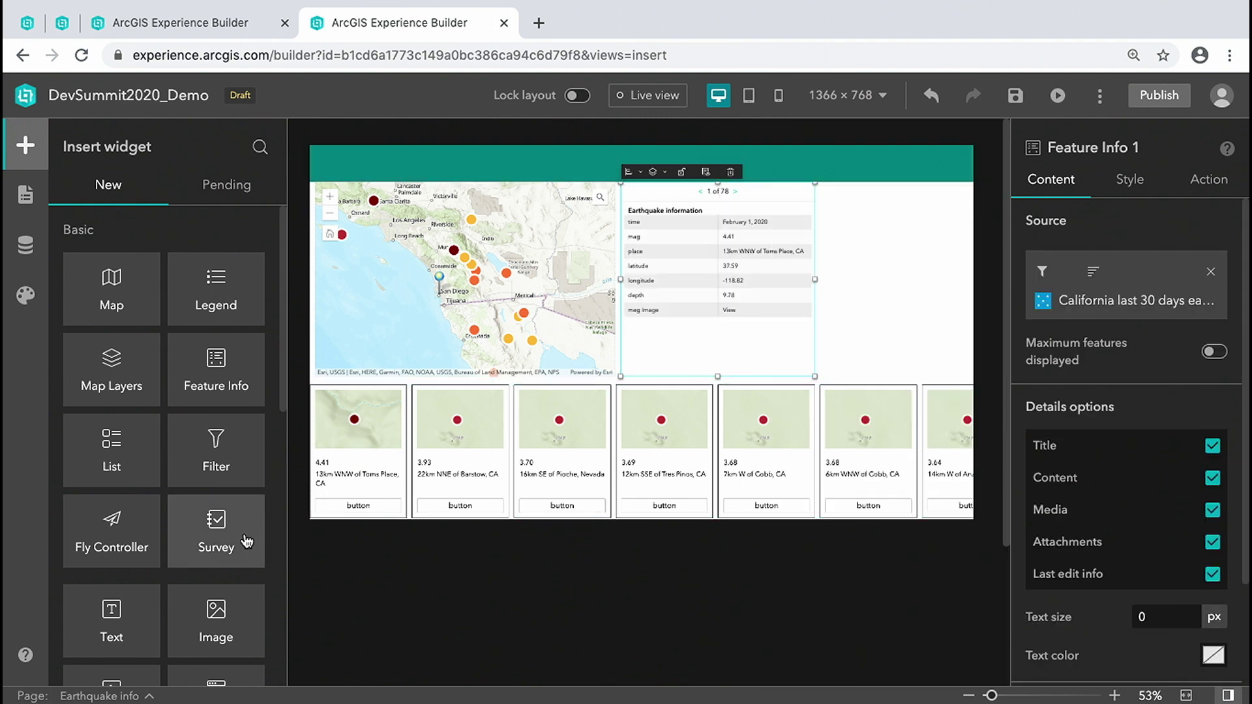
drag(245, 540, 890, 291)
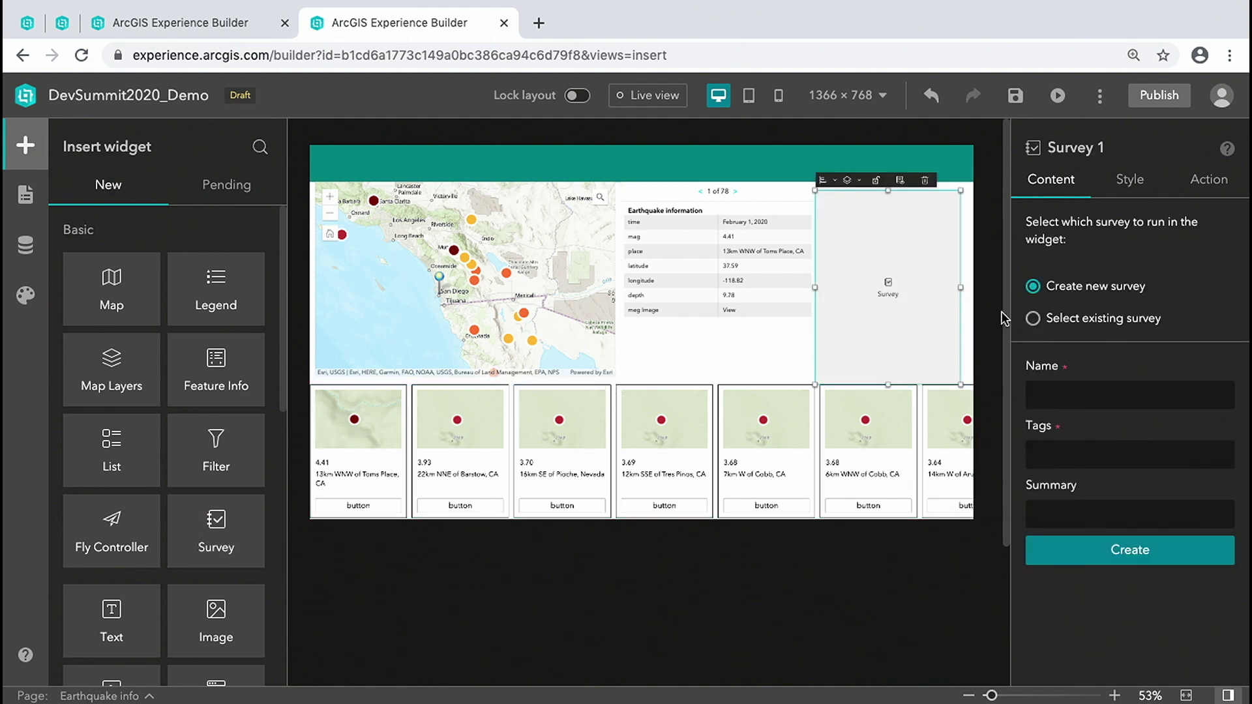
Step: Insert the existing Felt Report Demo survey into Survey 1 and enable its survey theme
click(1035, 319)
click(1118, 374)
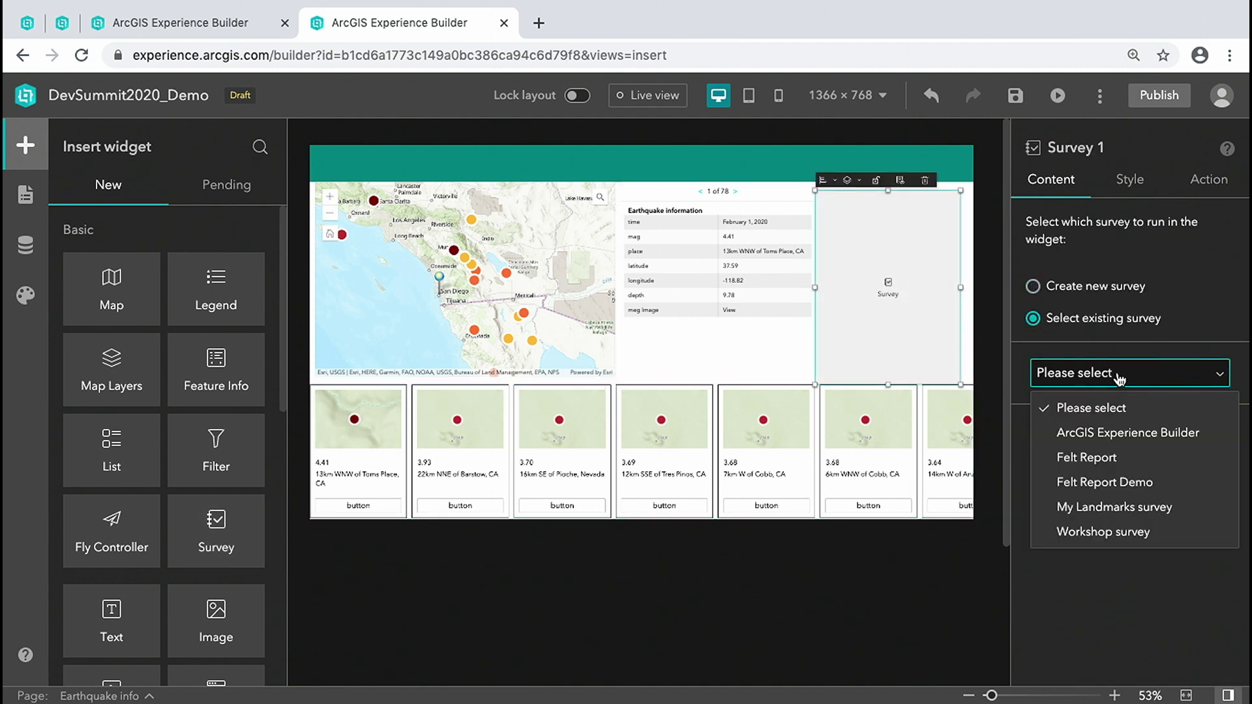
click(1138, 484)
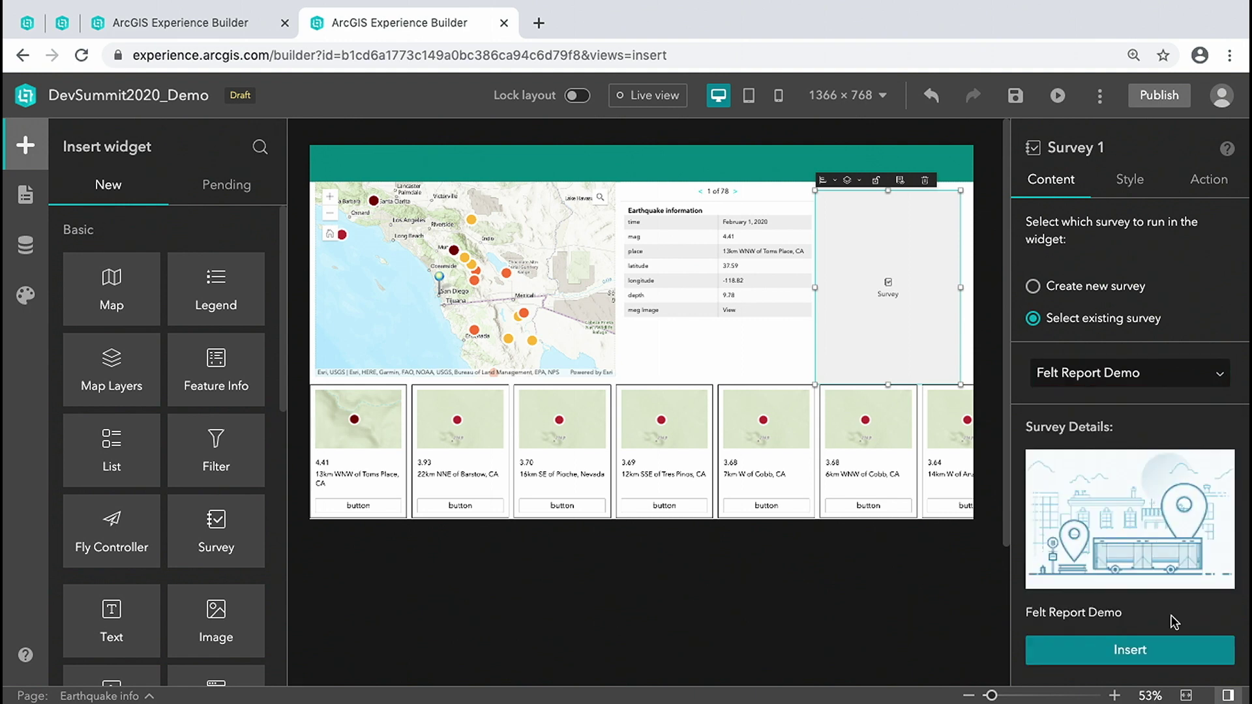
click(1172, 649)
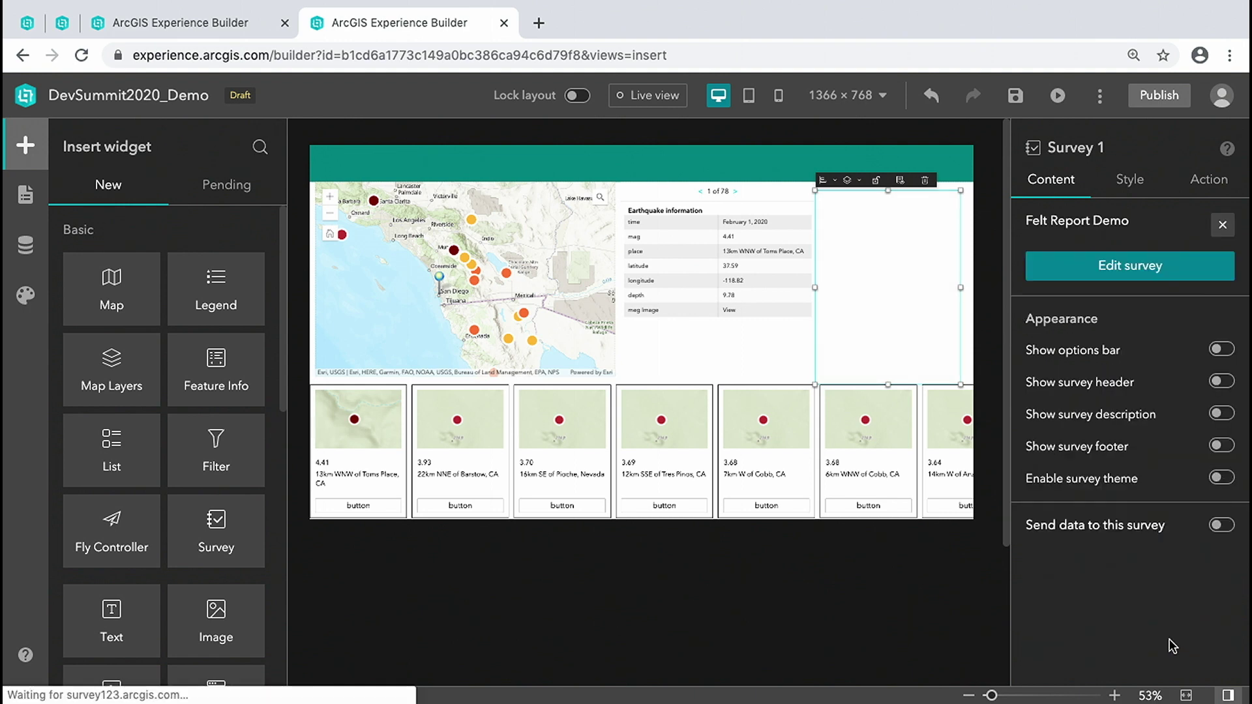
click(1222, 479)
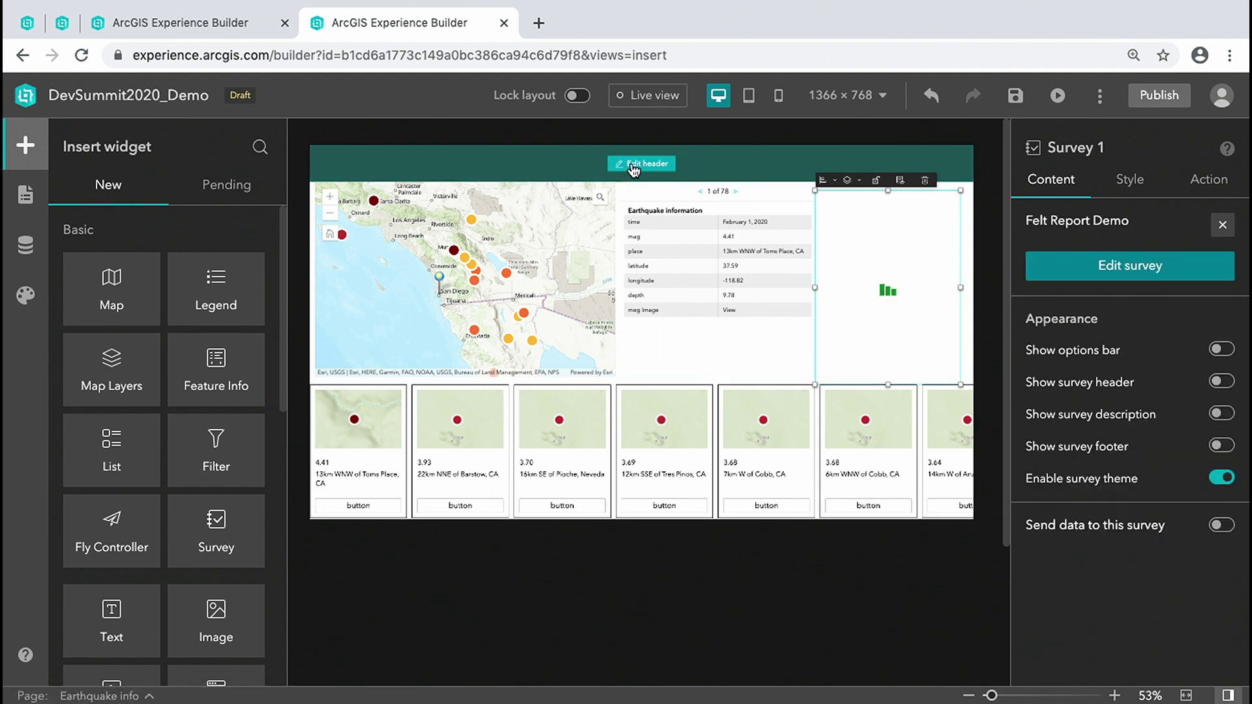
Step: Add a Menu widget to the page header and widen it so both page links fit
click(631, 163)
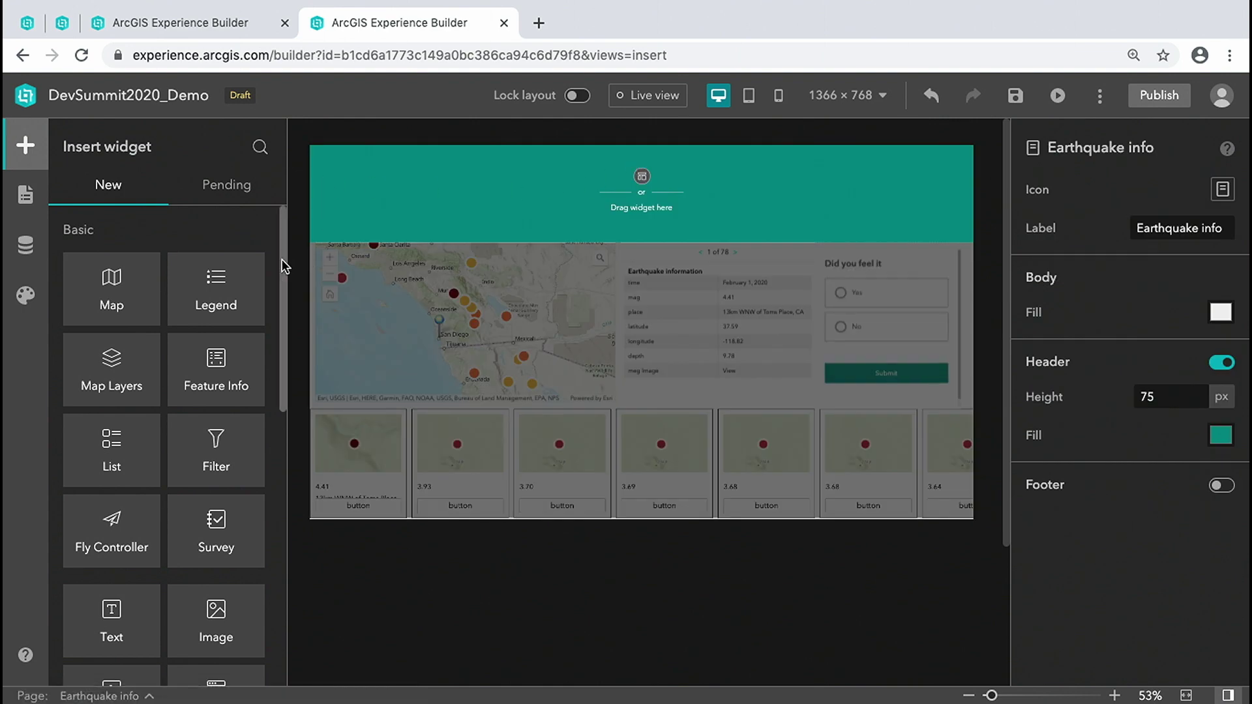
drag(282, 268, 282, 400)
drag(113, 476, 635, 189)
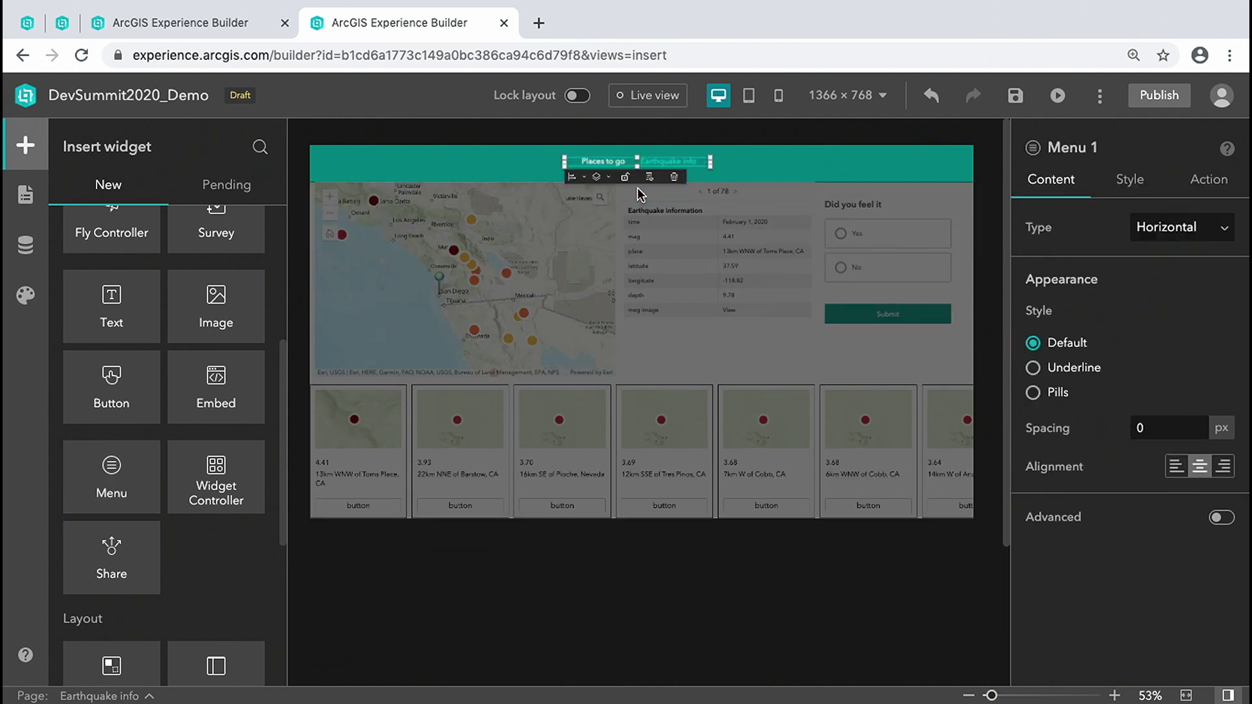
drag(711, 162, 734, 162)
Step: In Live view, select the Barstow, Pioche, Tres Pinos and Cobb earthquakes, then submit a Yes felt report
click(651, 97)
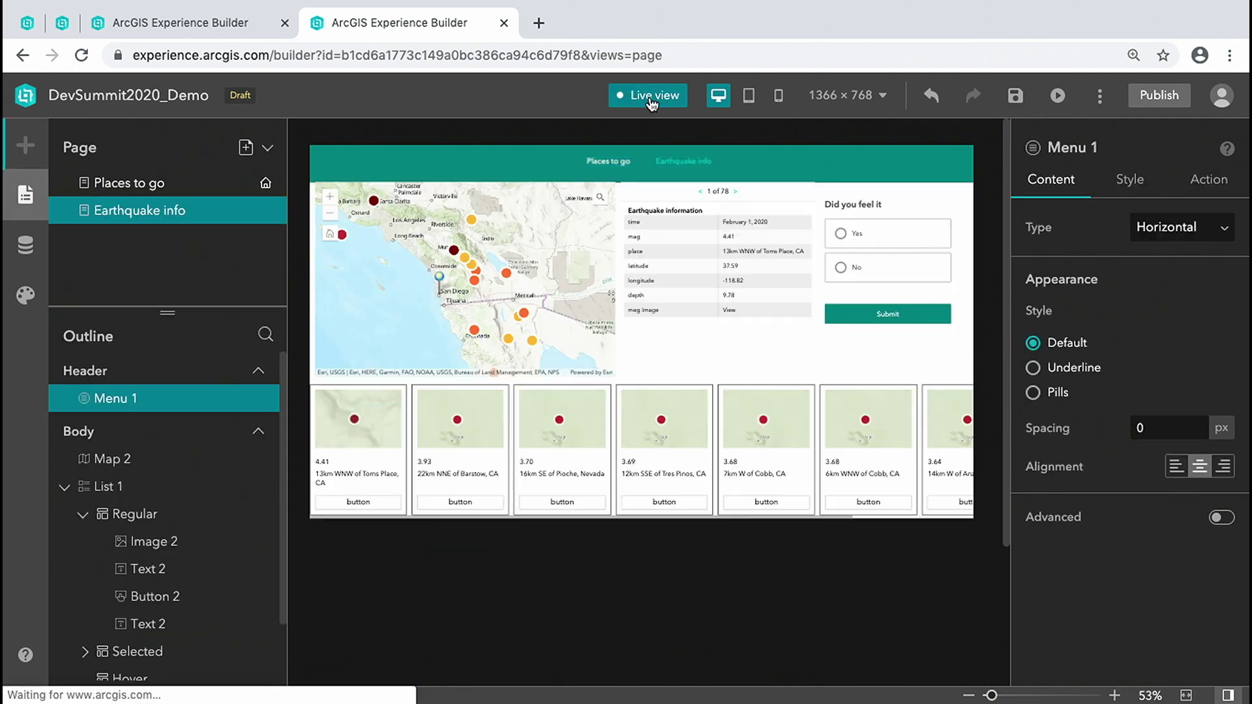
click(486, 442)
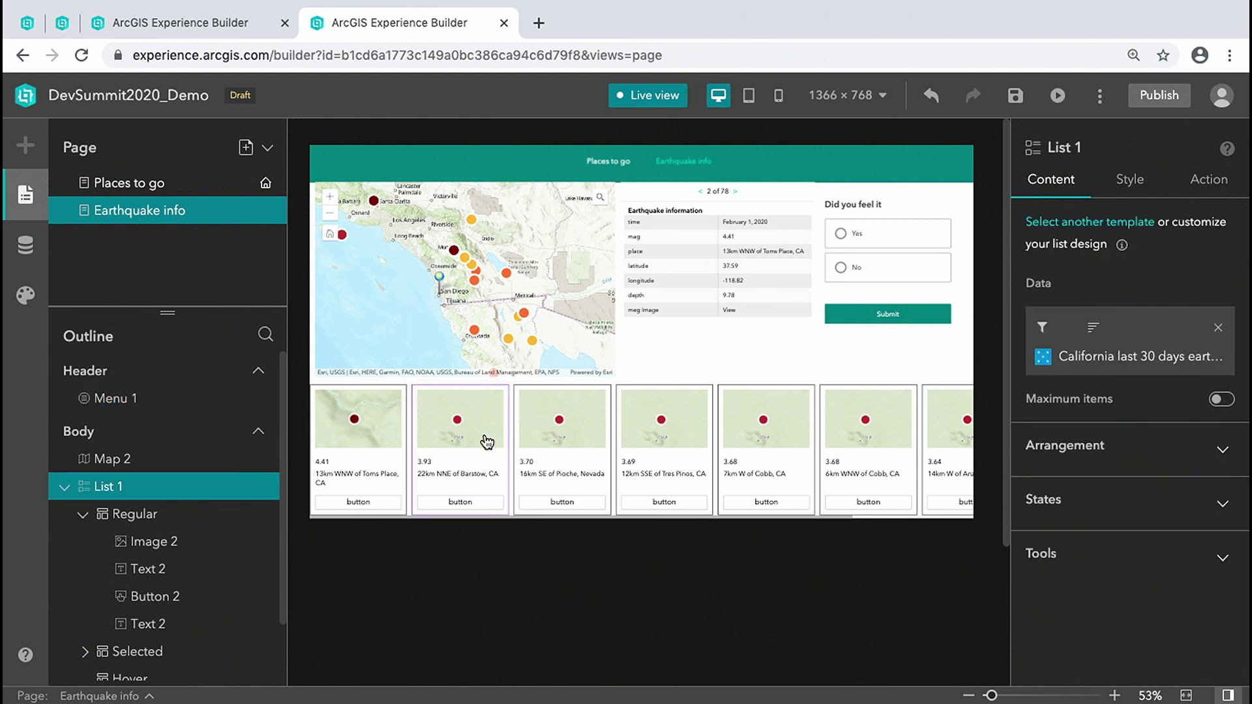
click(552, 449)
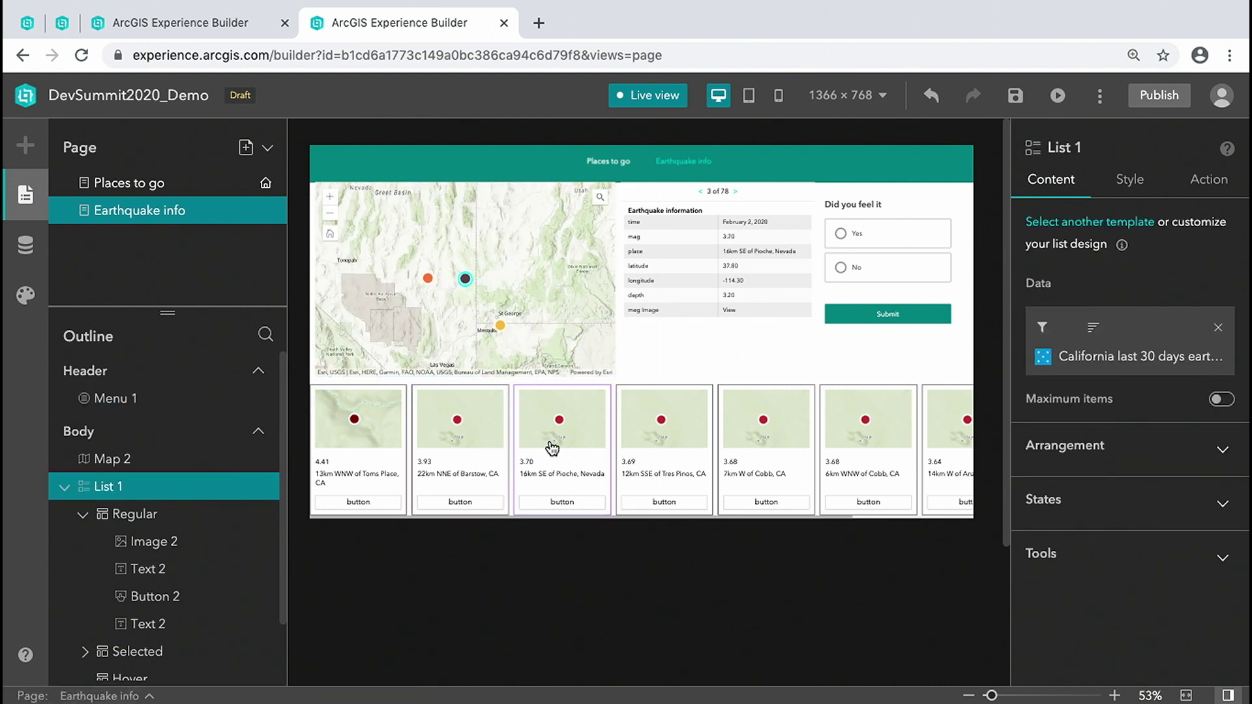
click(656, 452)
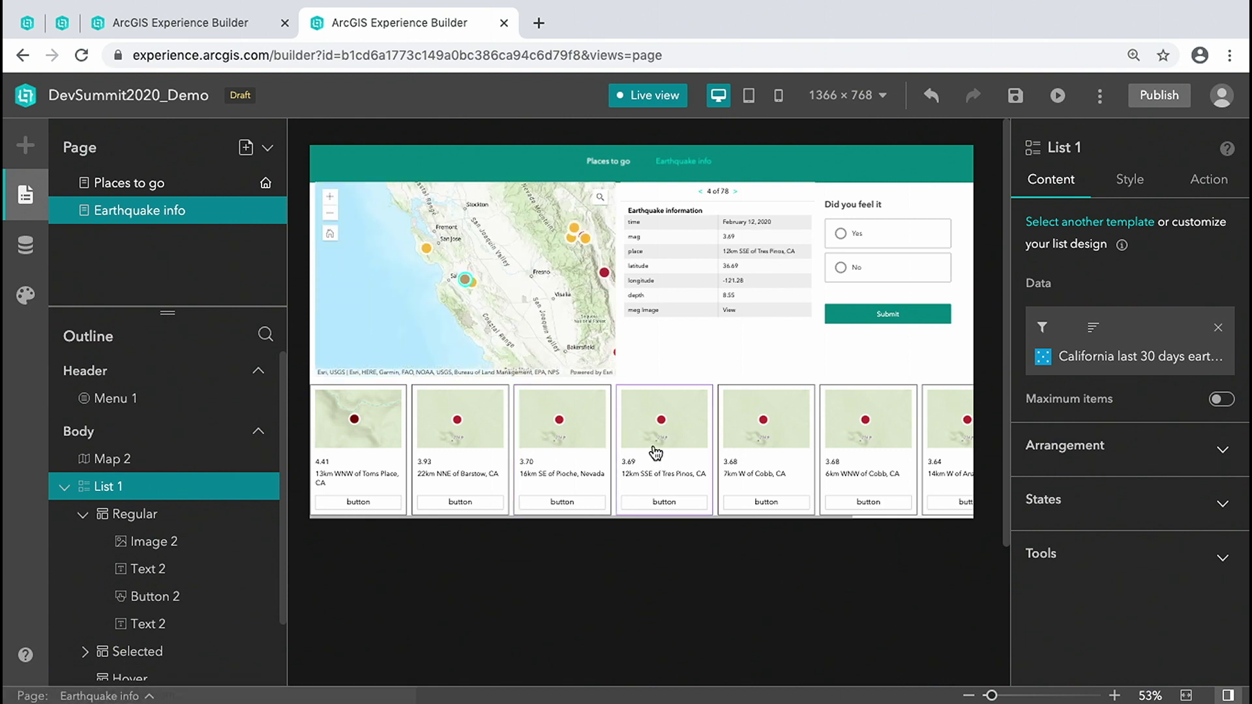
click(739, 453)
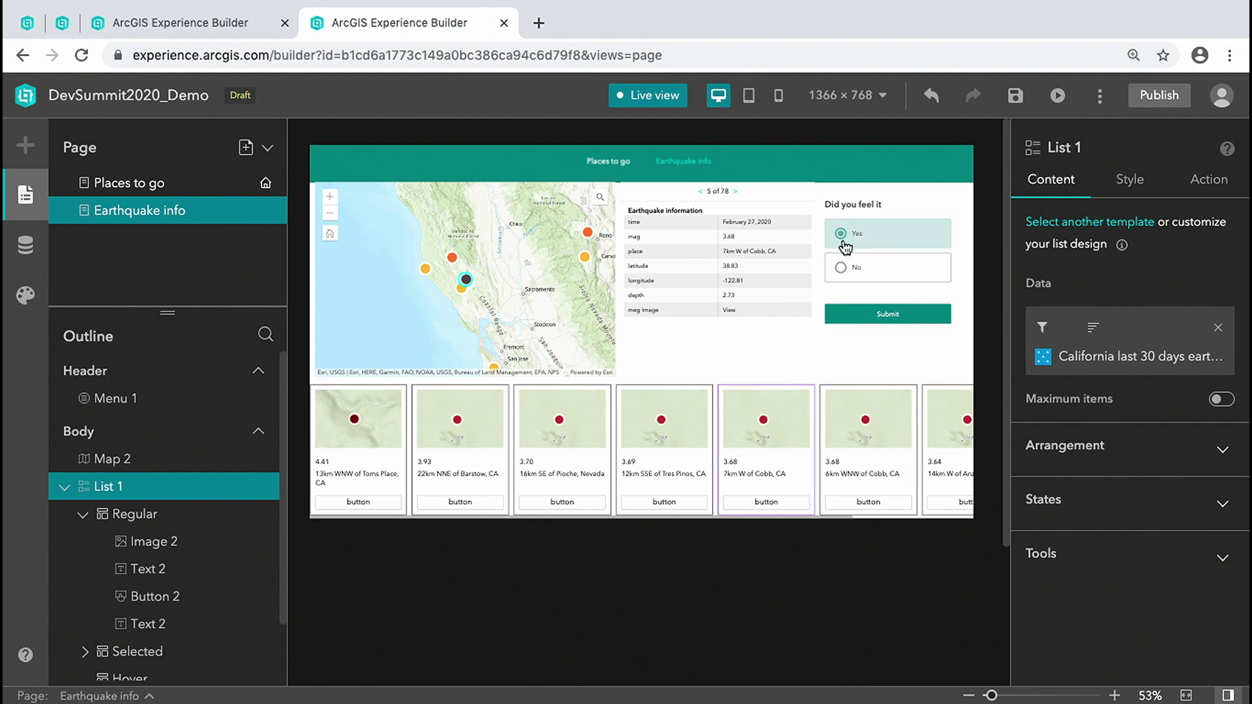
click(875, 315)
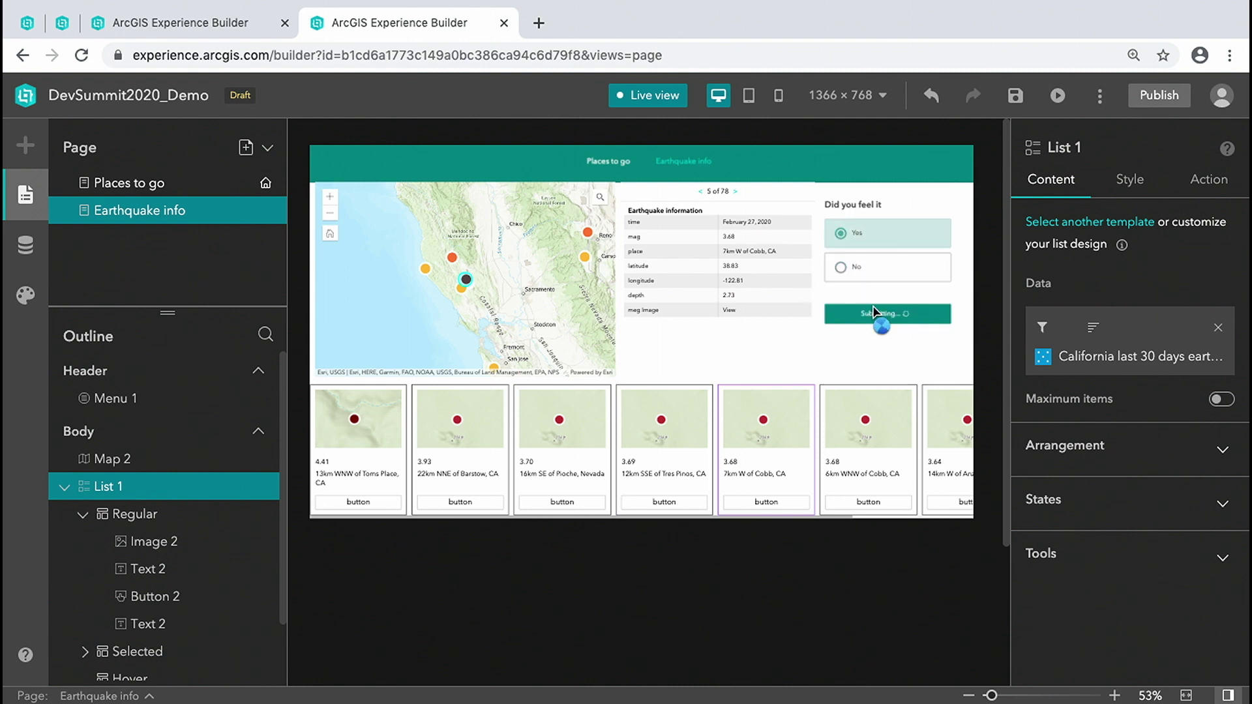
Step: Switch to the published Explore San Diego example and scroll down through its page
click(26, 26)
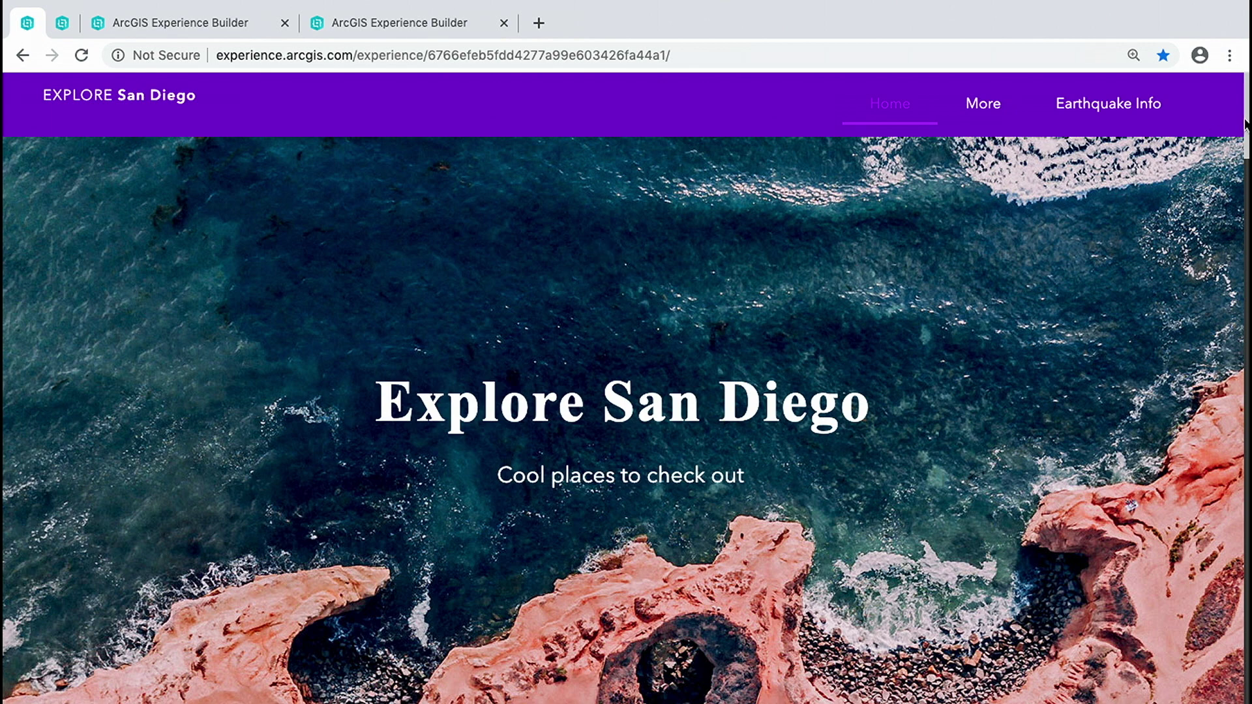
drag(1247, 121, 1241, 445)
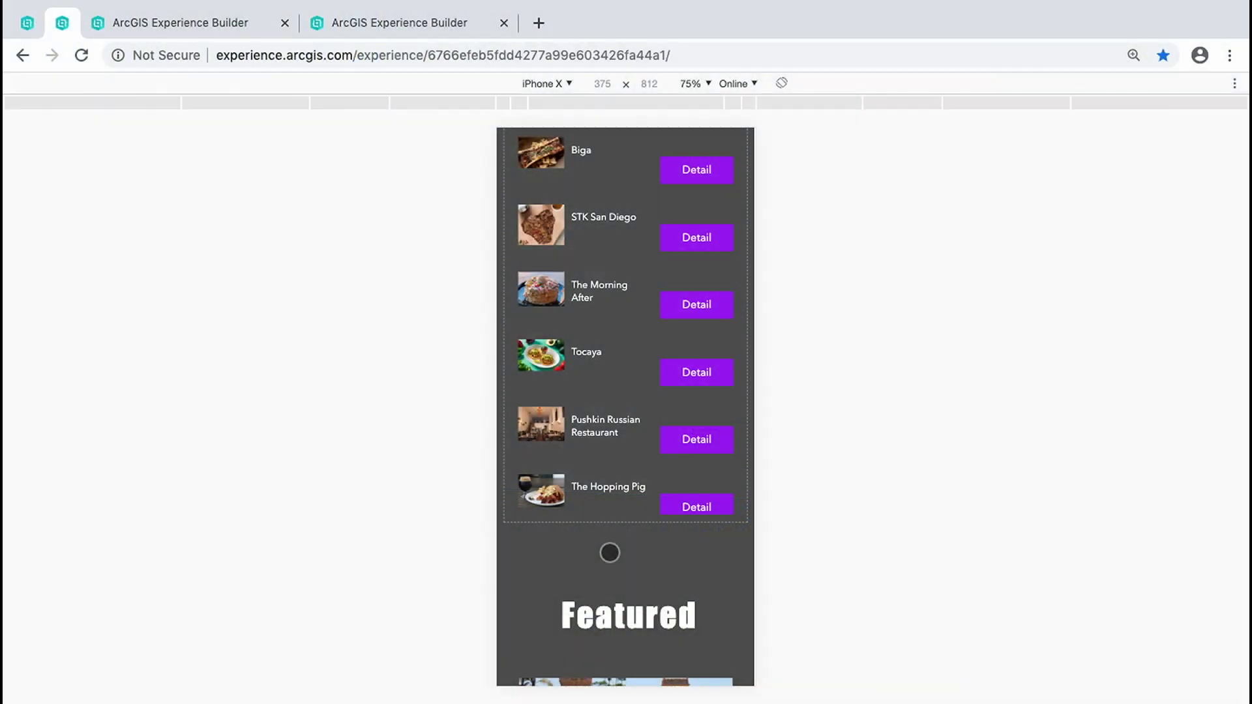
Step: Swipe the Explore San Diego iPhone X preview to reveal the Restaurants and Fun places tabs and restaurant list
drag(609, 551, 626, 671)
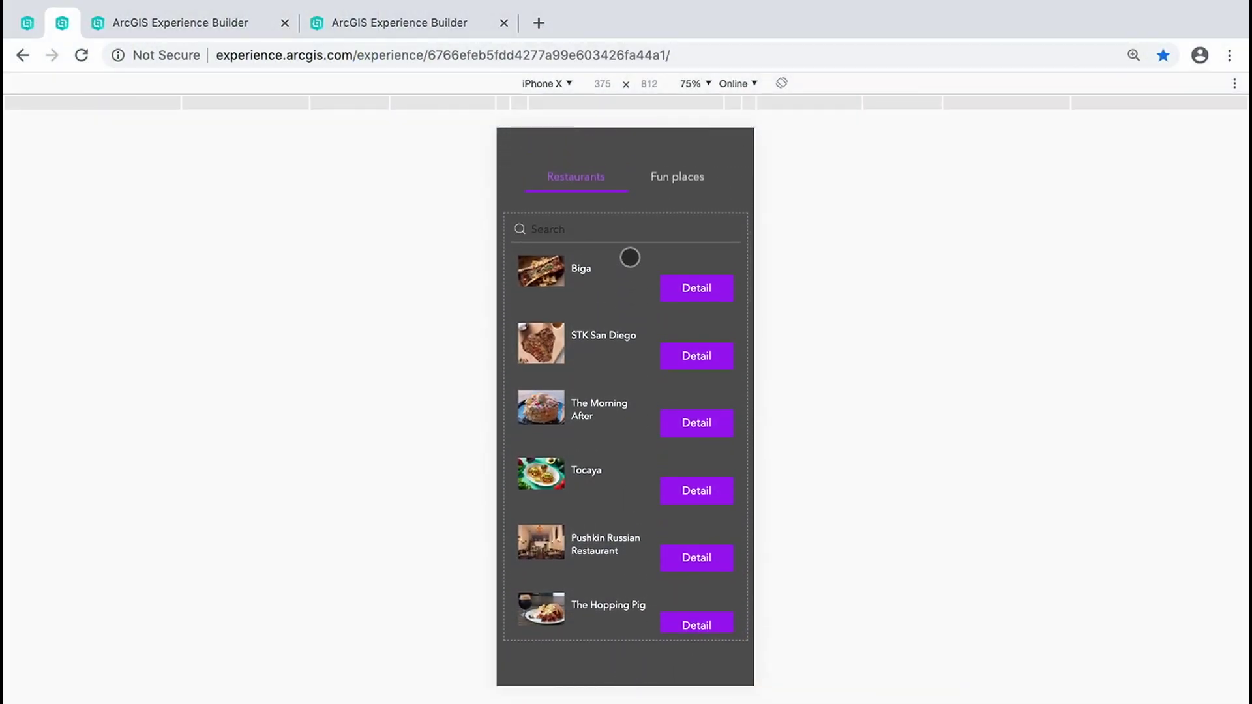